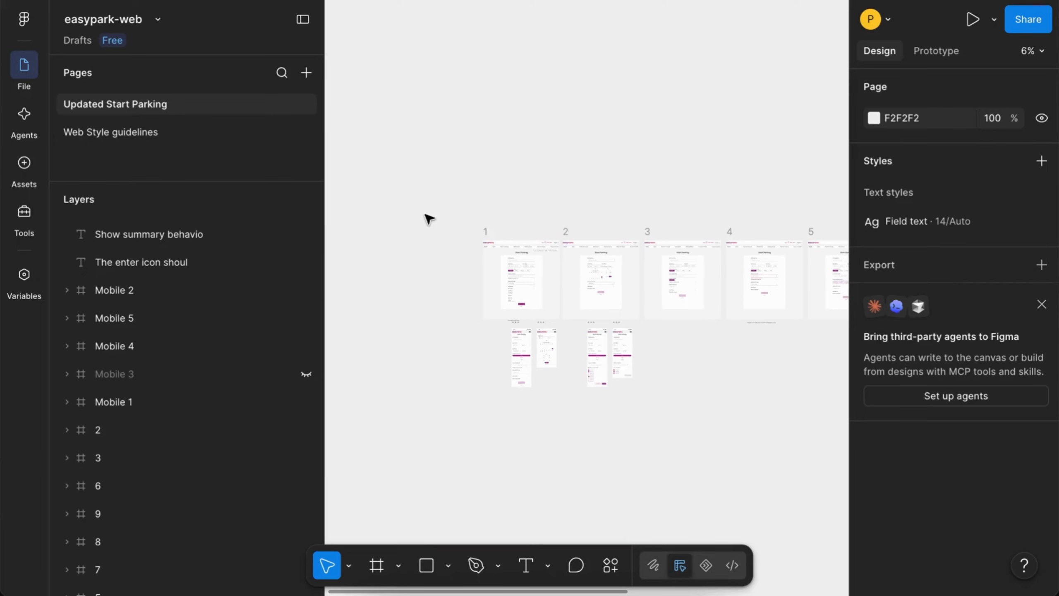
Step: Draw a frame about 1268 × 1728 on an empty area of the canvas
scroll(428, 217, "up", 10)
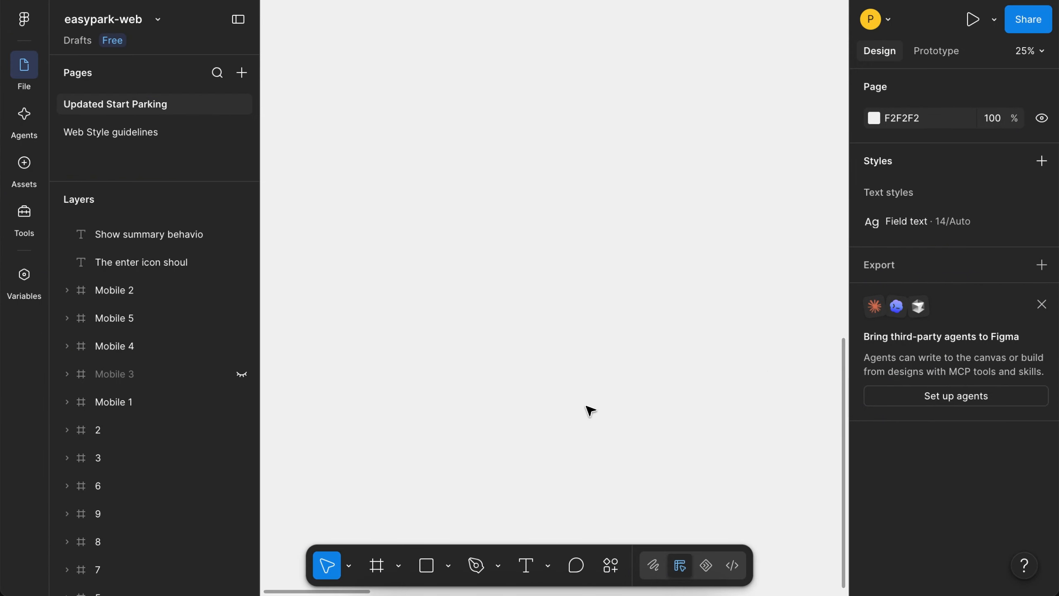
left_click(398, 566)
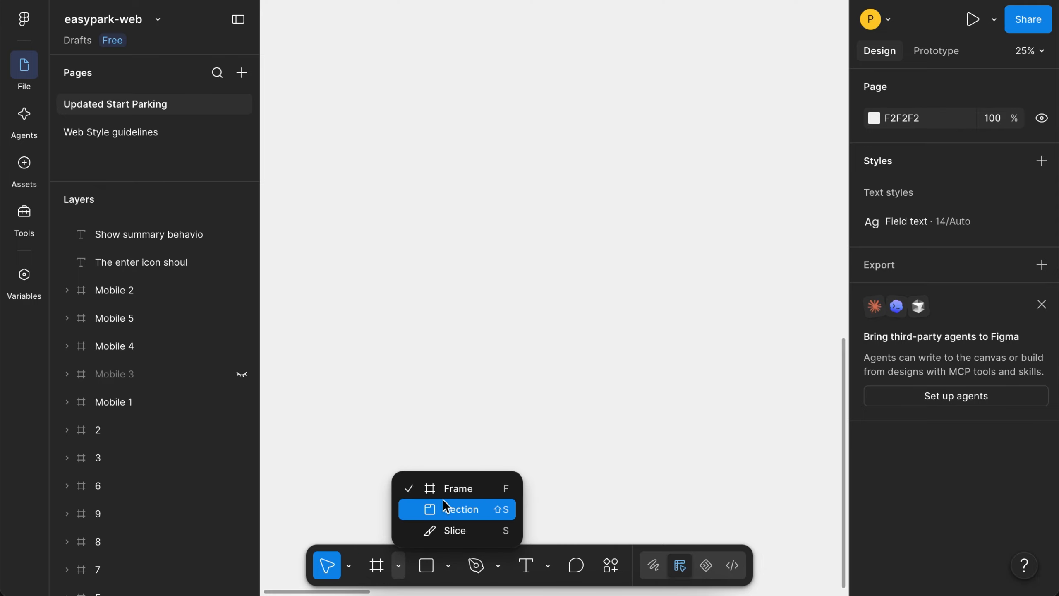
left_click(375, 566)
left_click(376, 567)
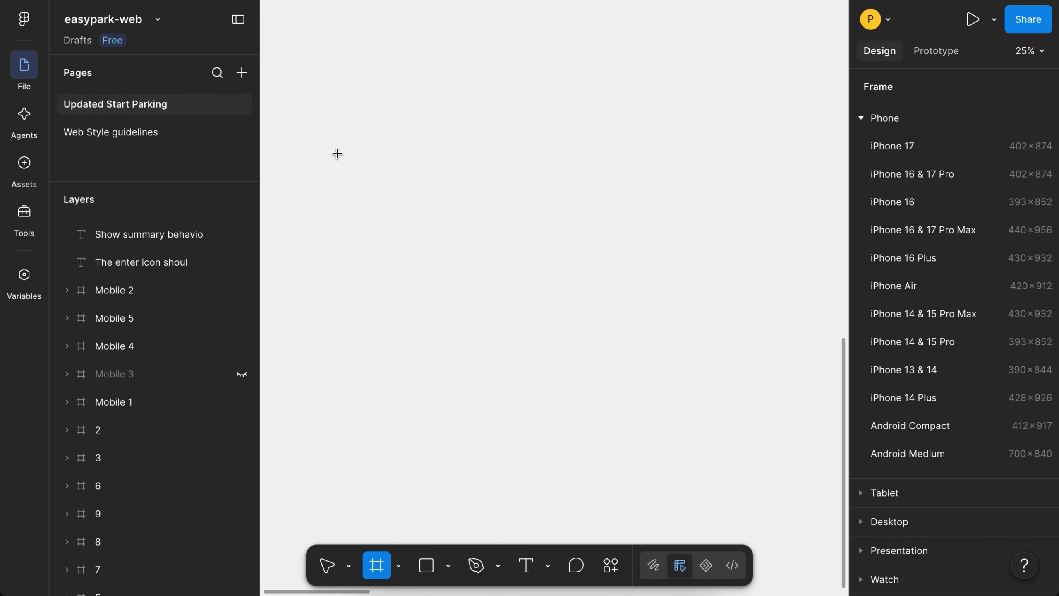
left_click_drag(311, 75, 588, 452)
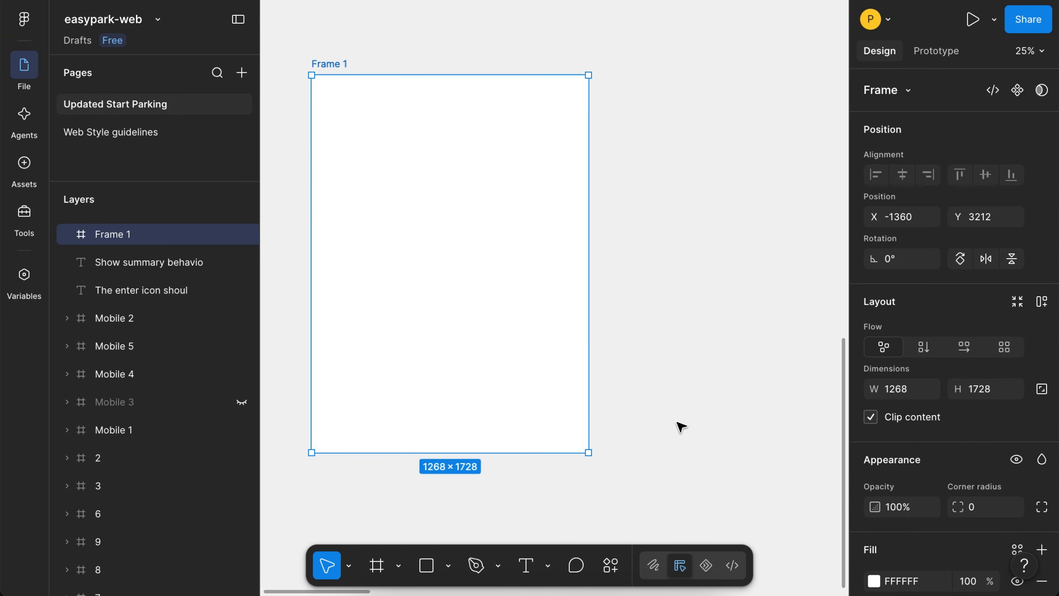
scroll(678, 424, "right", 2)
scroll(678, 424, "left", 4)
left_click(517, 498)
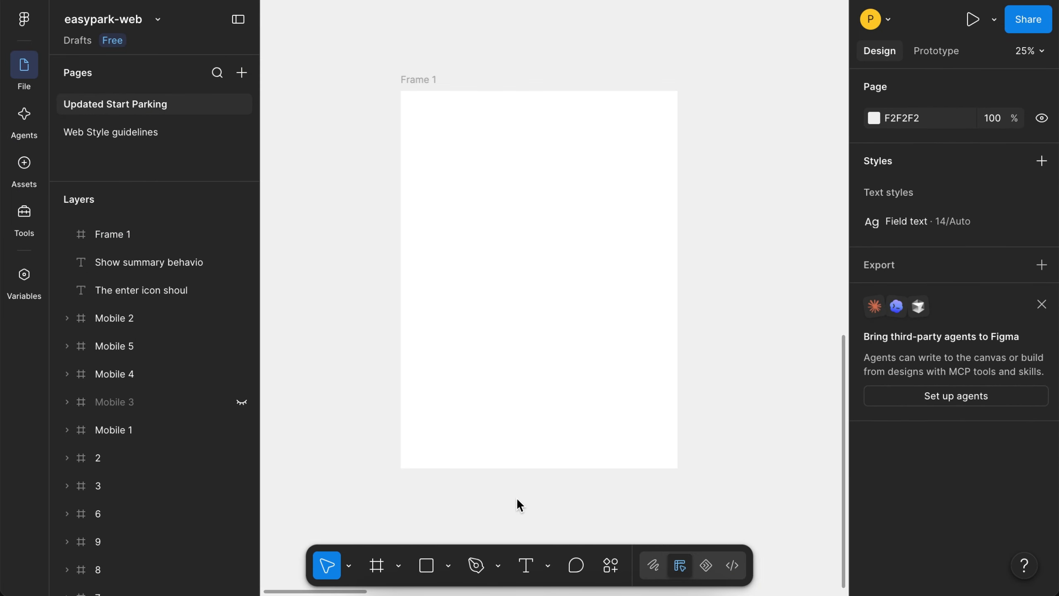
Step: Draw a rectangle about 952 × 172 near the top of the new frame and delete it
left_click(448, 566)
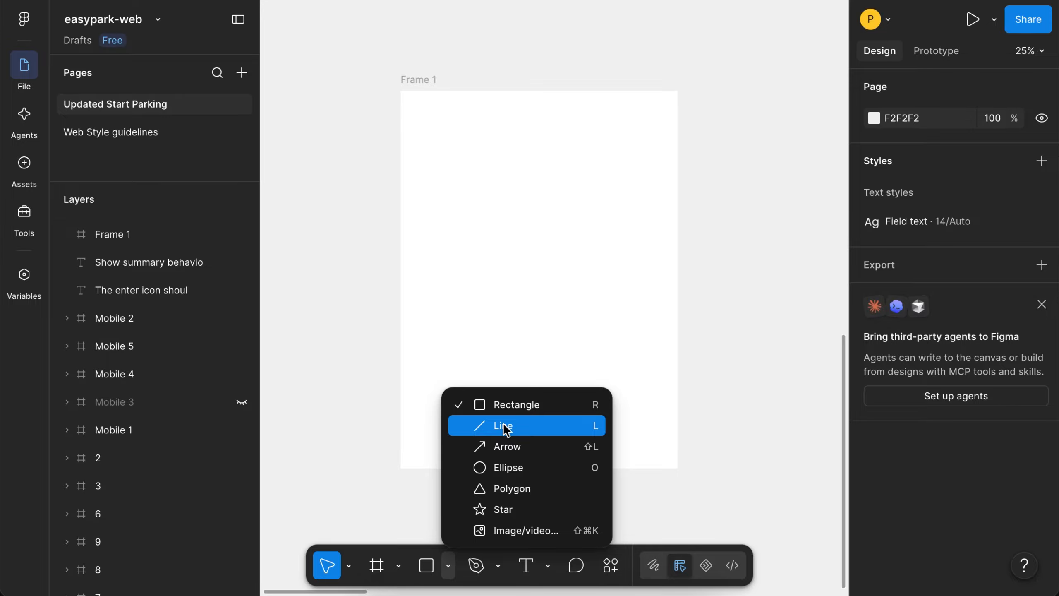
left_click(502, 405)
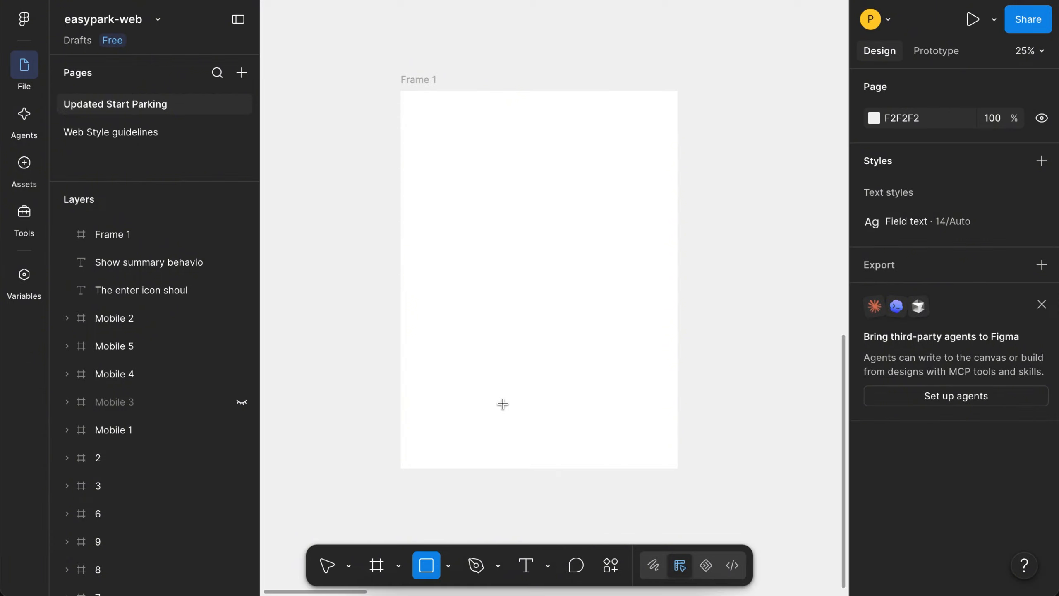
mouse_move(423, 144)
left_mouse_down()
mouse_move(550, 190)
mouse_move(631, 183)
left_mouse_up()
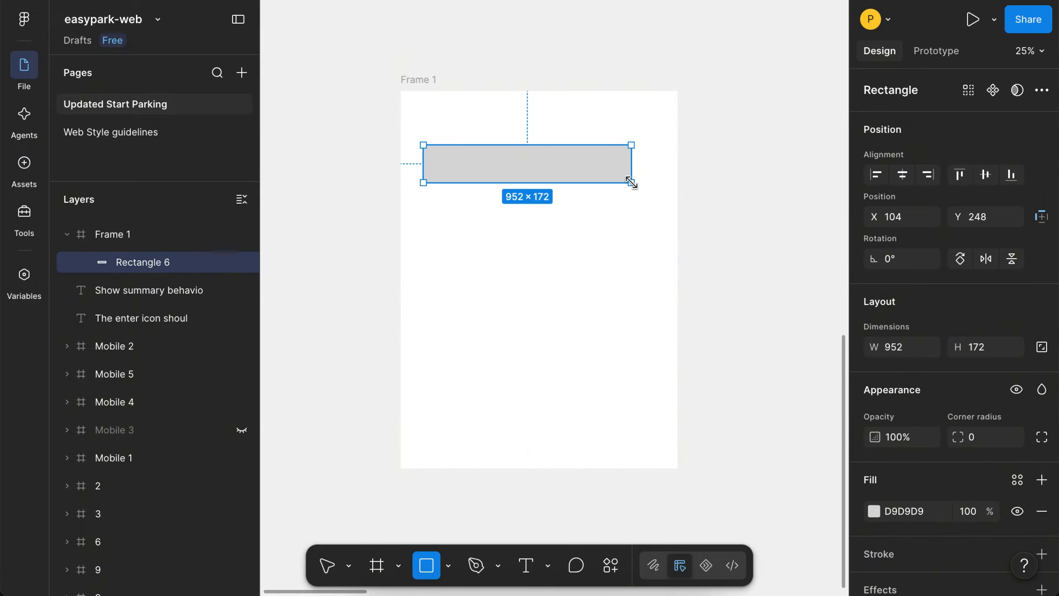
key("Delete")
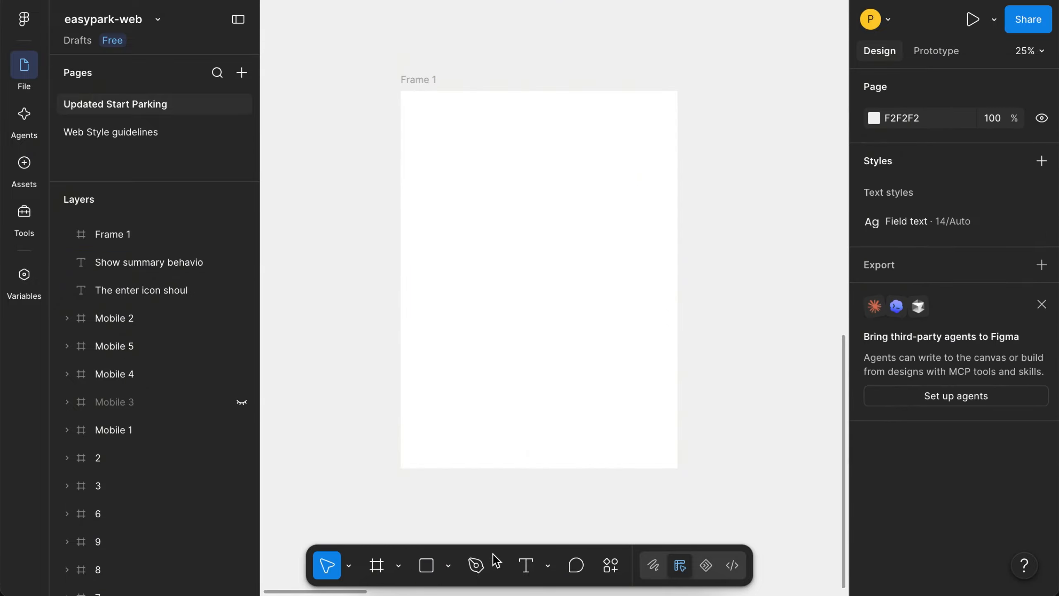
Step: Draw a closed triangular path with the Pen tool in the upper part of the empty frame
left_click(485, 563)
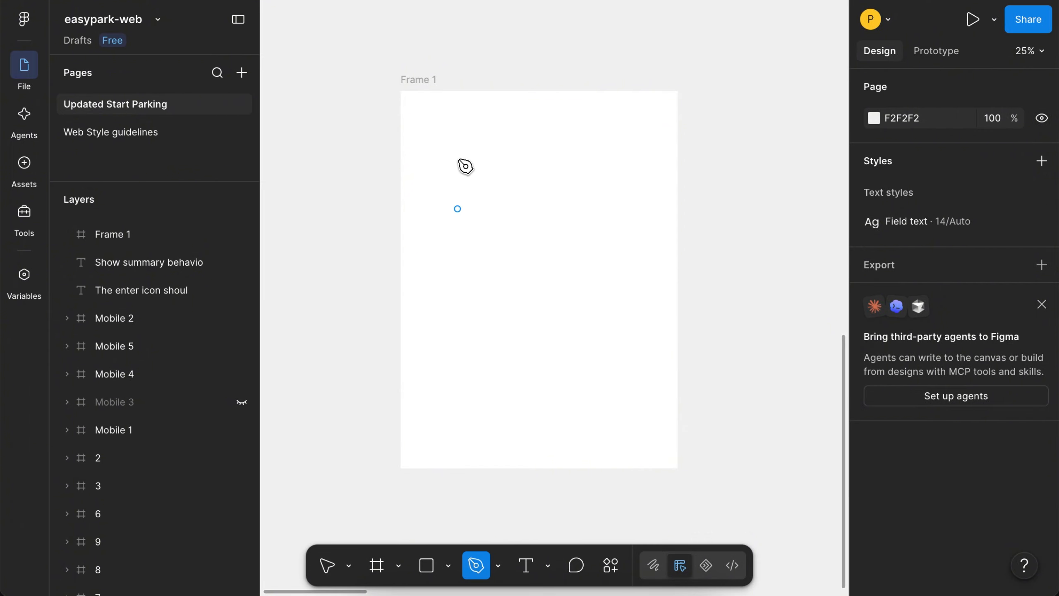
left_click(450, 148)
left_click(596, 191)
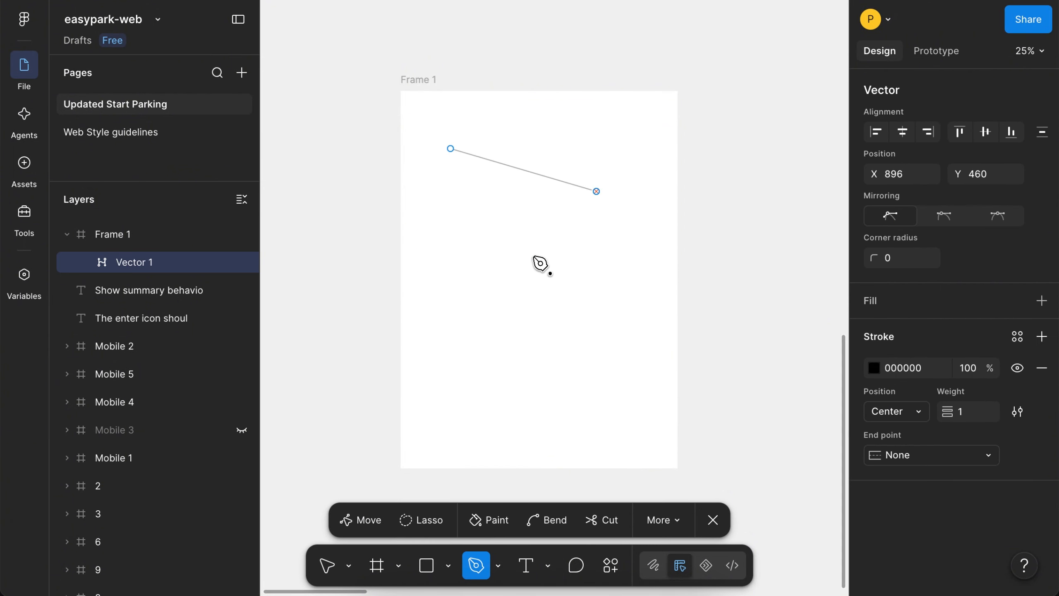
left_click(450, 325)
left_click(450, 148)
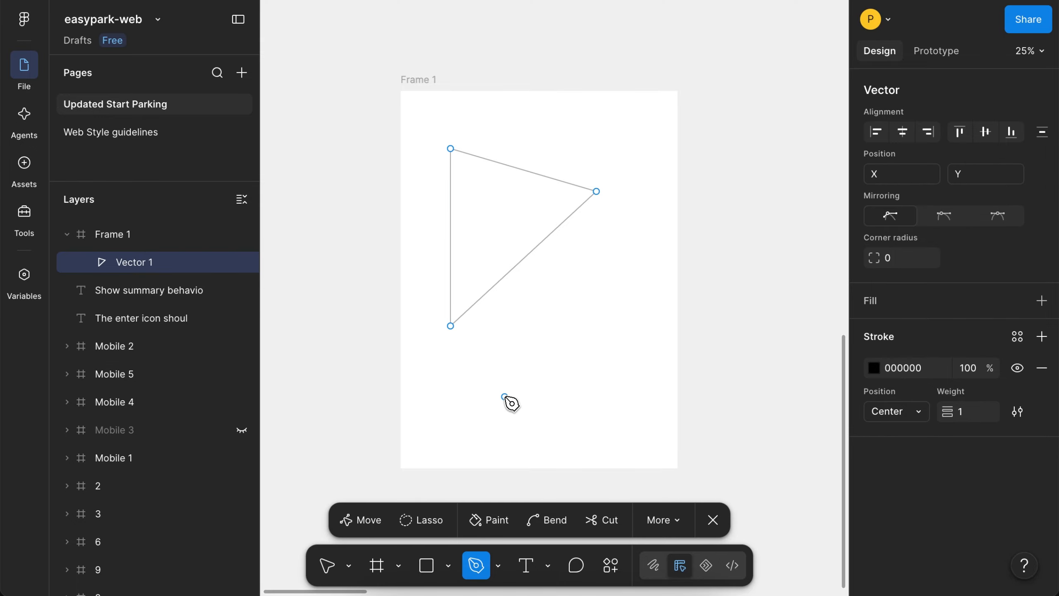
Step: Add the text "Hello" near the middle of the empty frame
left_click(525, 563)
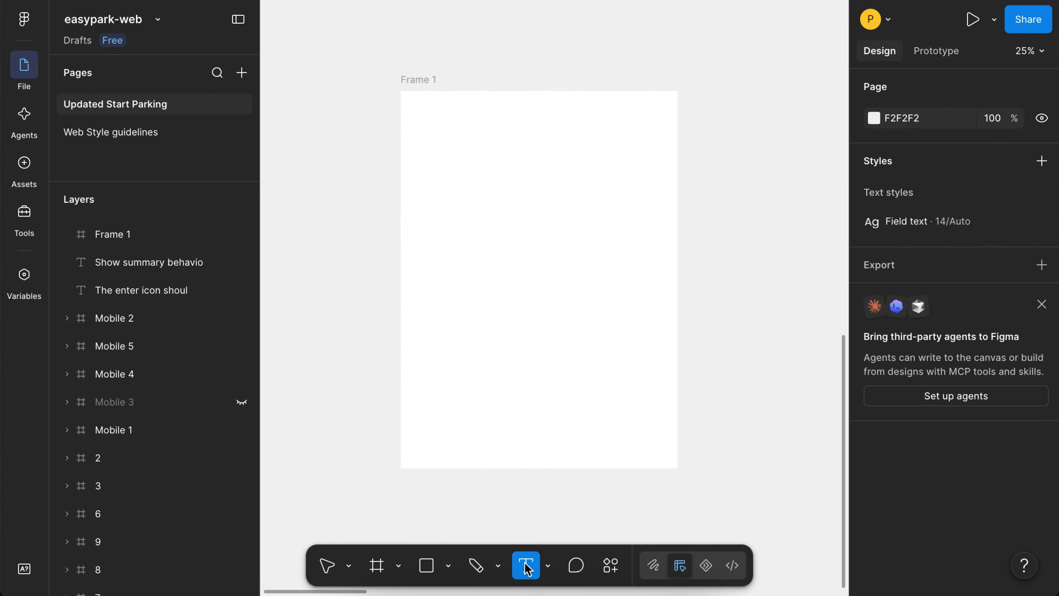
left_click(485, 250)
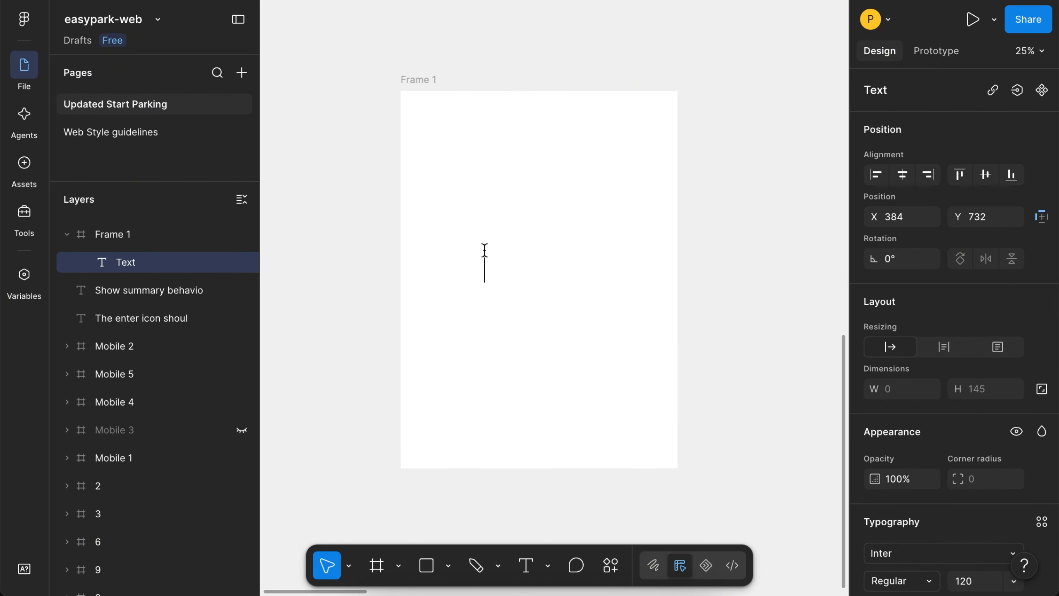
type("Hello")
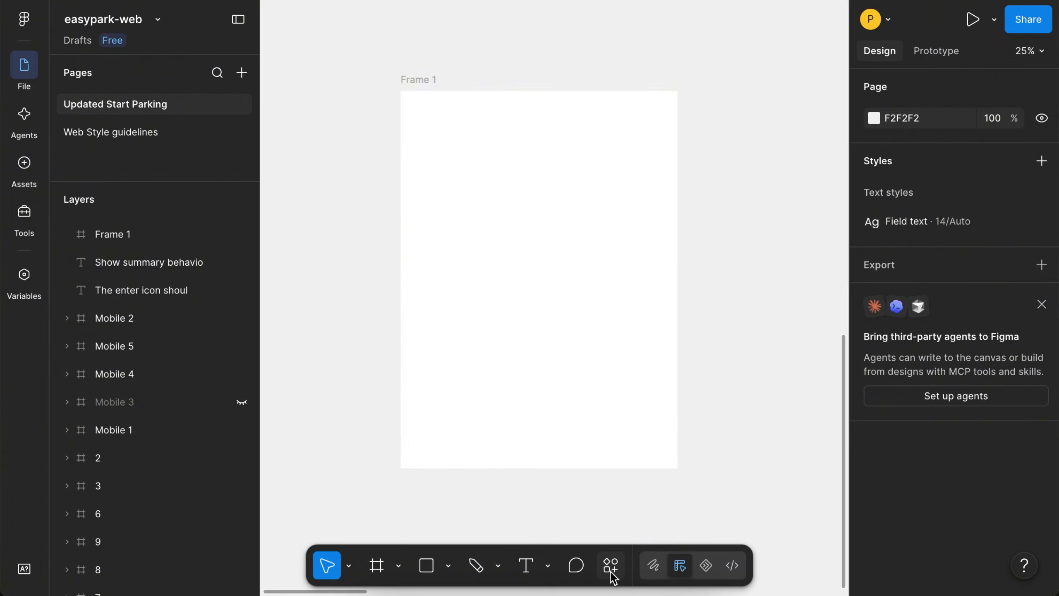
Step: Look at the insertable component assets and close the list without inserting any
left_click(611, 576)
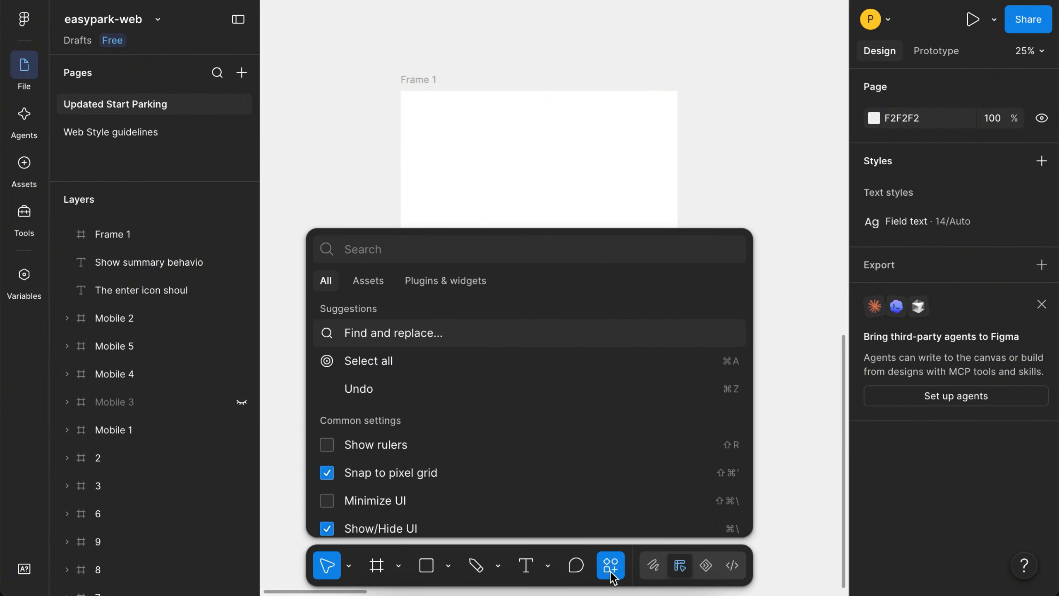
left_click(365, 285)
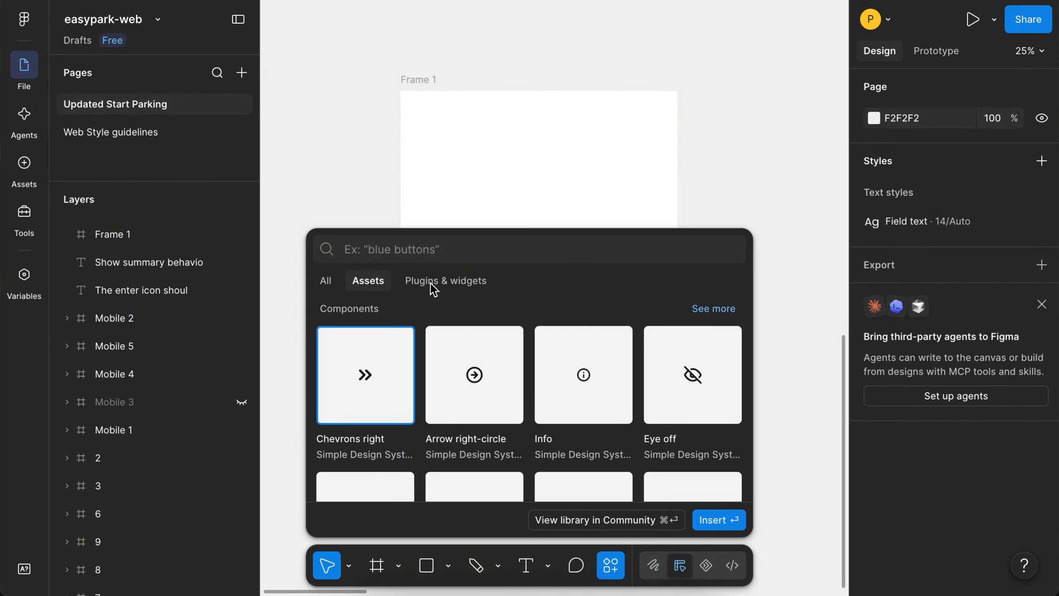
key("Escape")
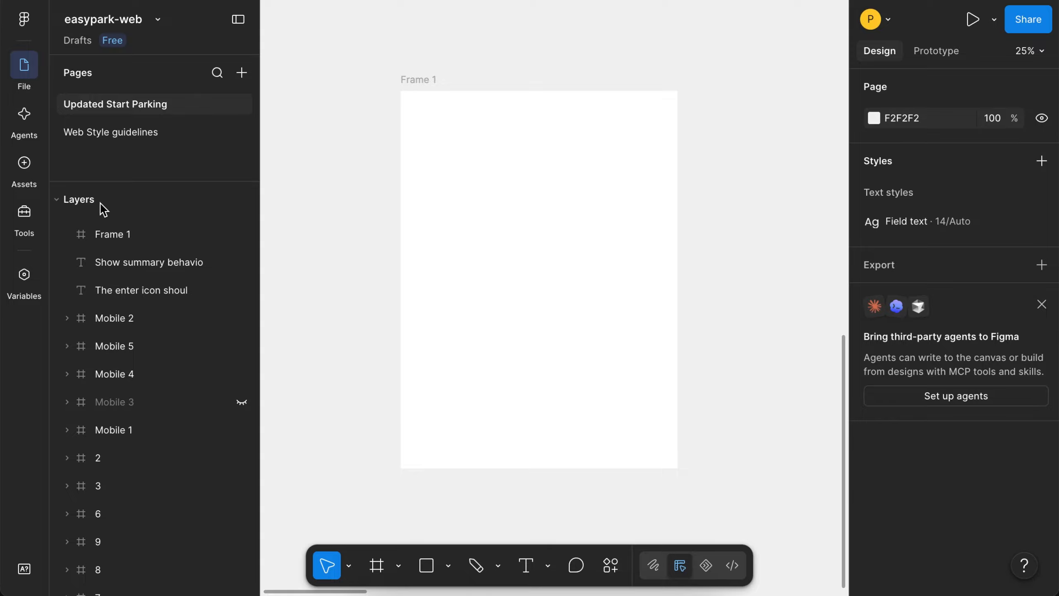
Step: Inspect the layers nested in frame 2 and zoom the canvas to frame 3
left_click(69, 458)
scroll(121, 401, "down", 3)
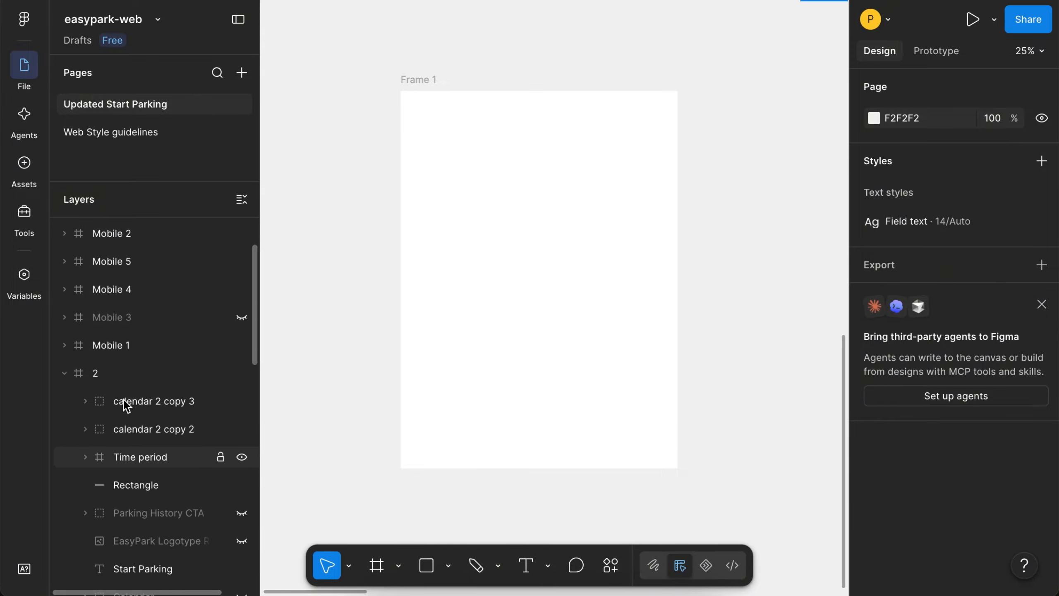
left_click(111, 380)
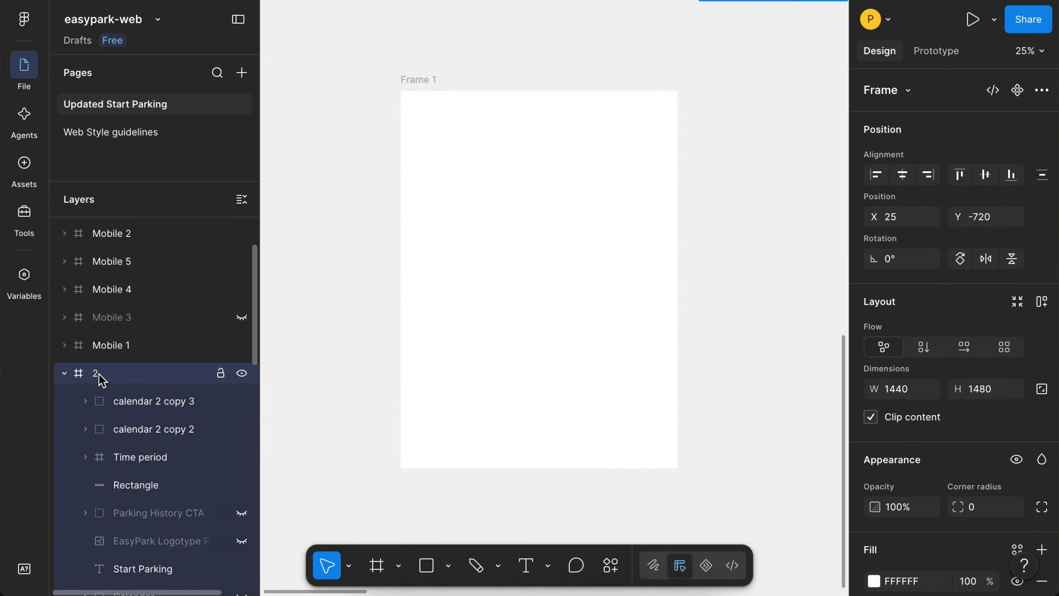
scroll(109, 417, "down", 5)
left_click(132, 473)
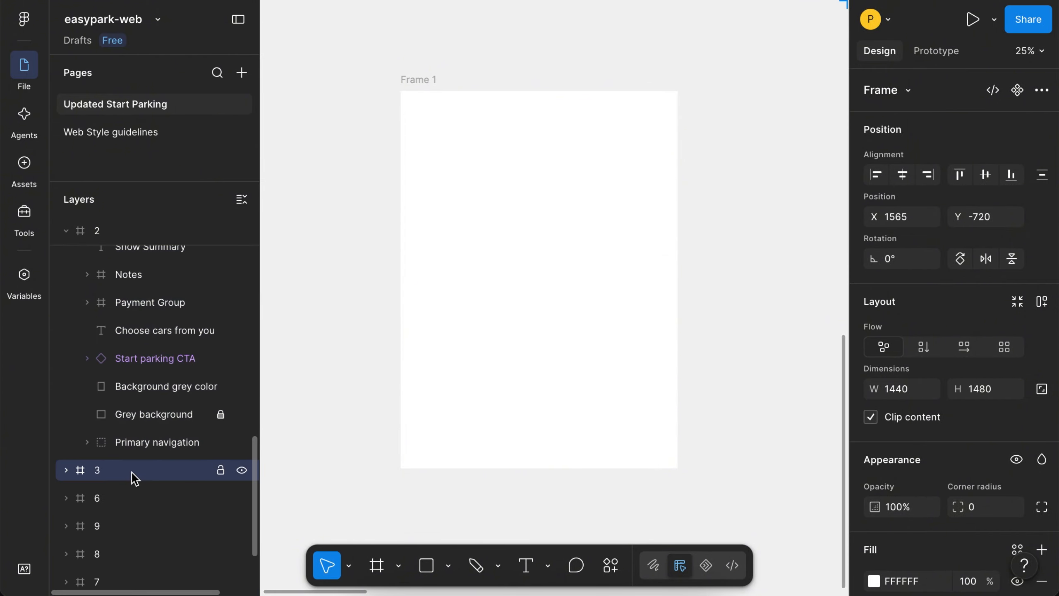
double_click(81, 468)
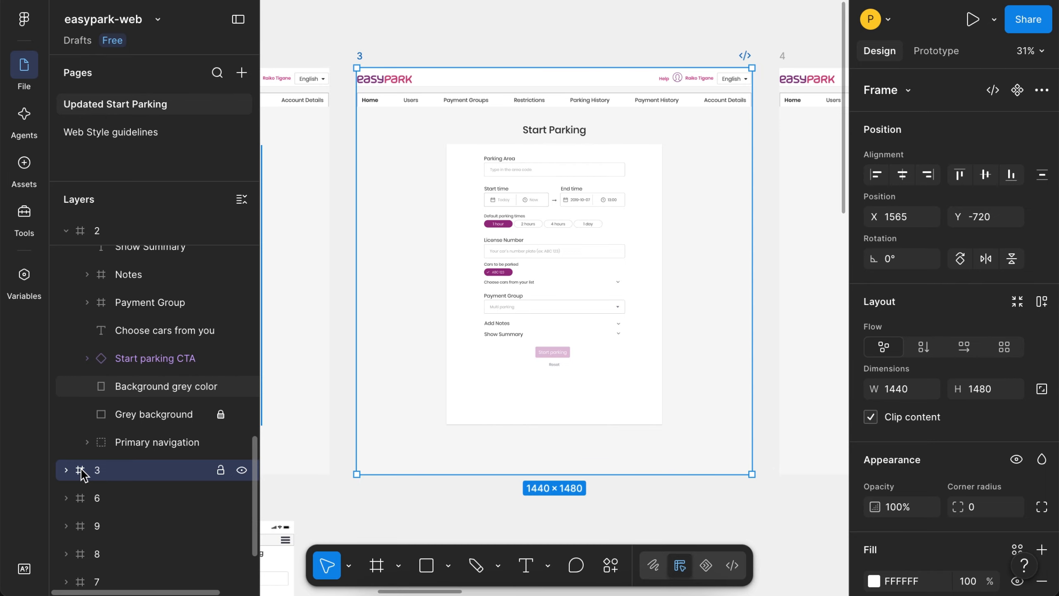
Step: Expand frame 3 down to its Start time frame and calendar 2 copy 3 group to examine the nested layers, and clear the selection
scroll(83, 474, "down", 1)
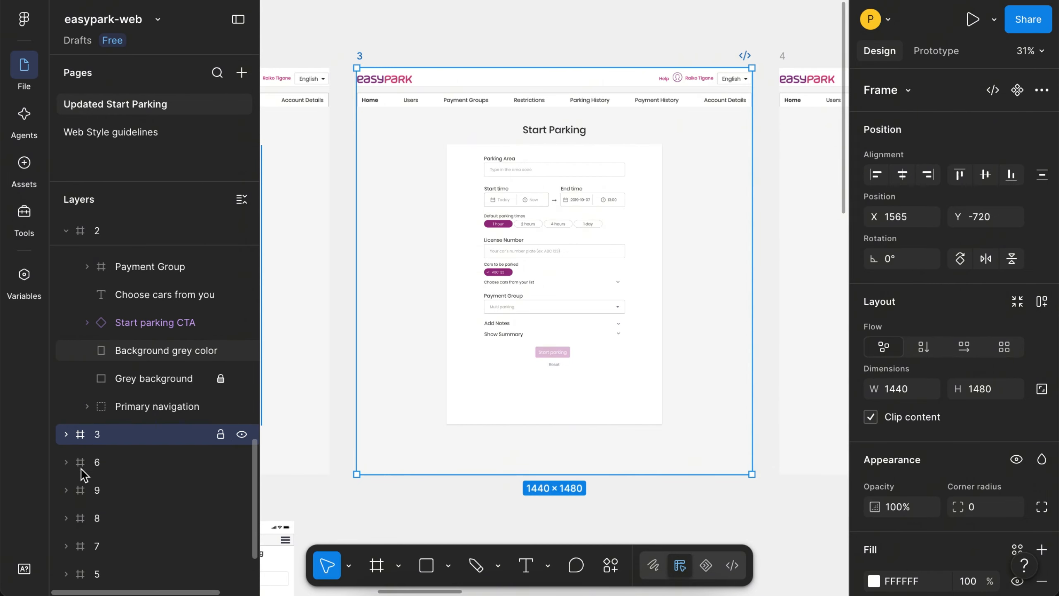
left_click(66, 433)
scroll(132, 514, "down", 3)
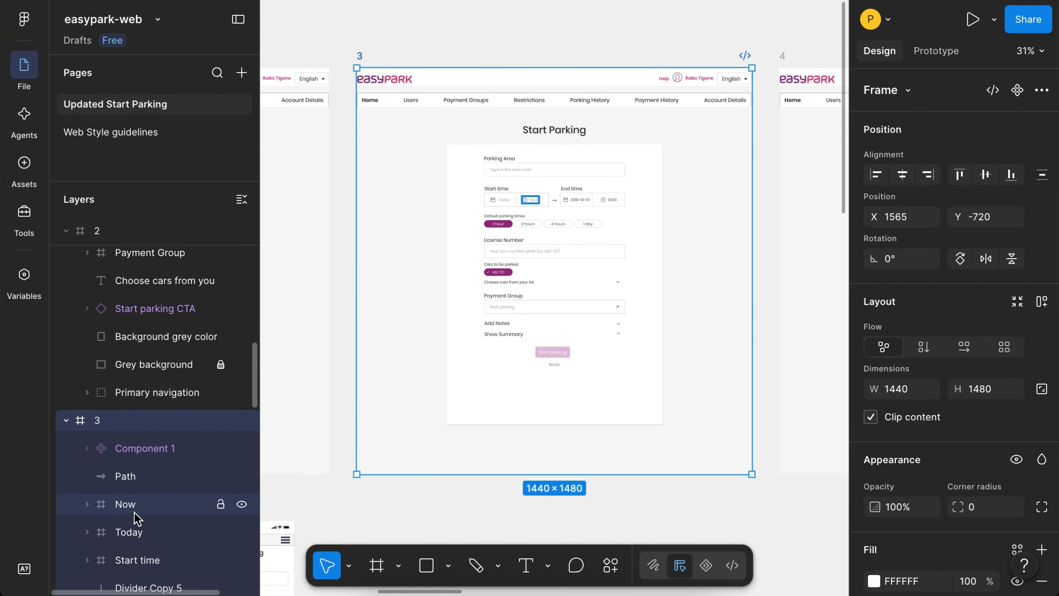
scroll(137, 518, "down", 1)
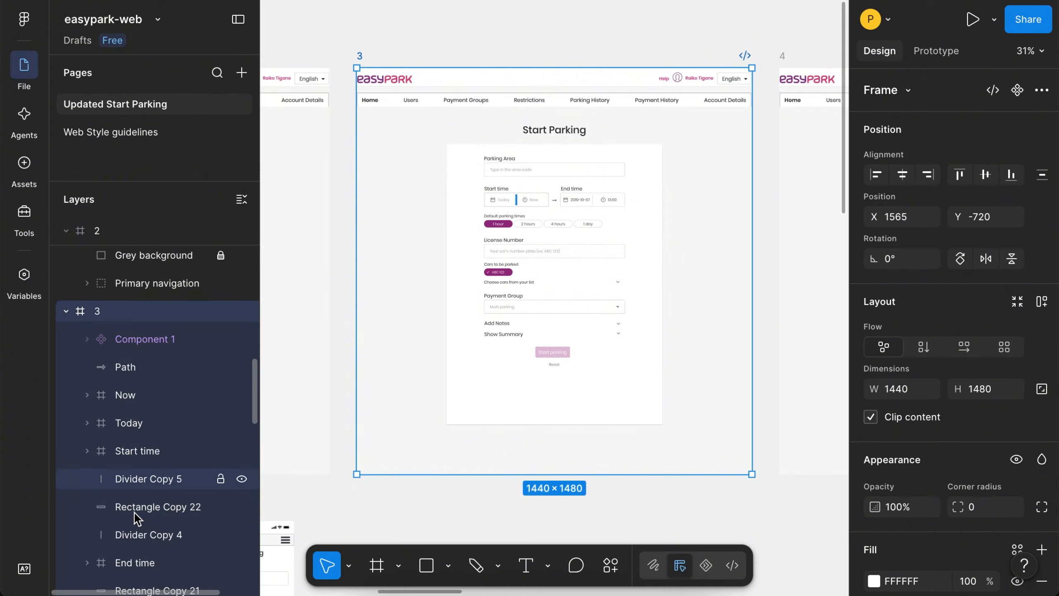
left_click(87, 450)
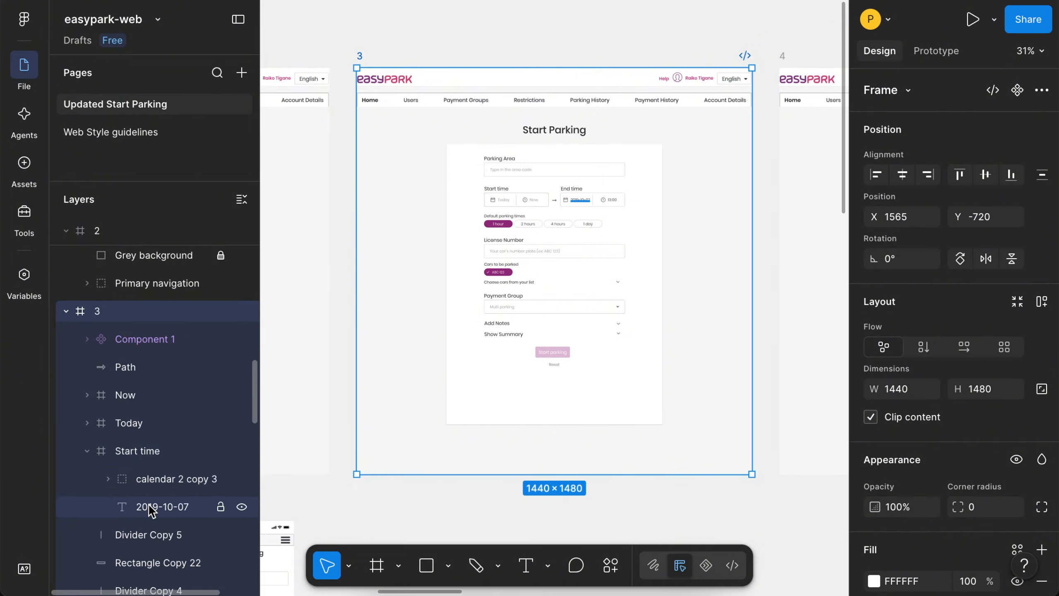
scroll(148, 502, "down", 1)
left_click(108, 437)
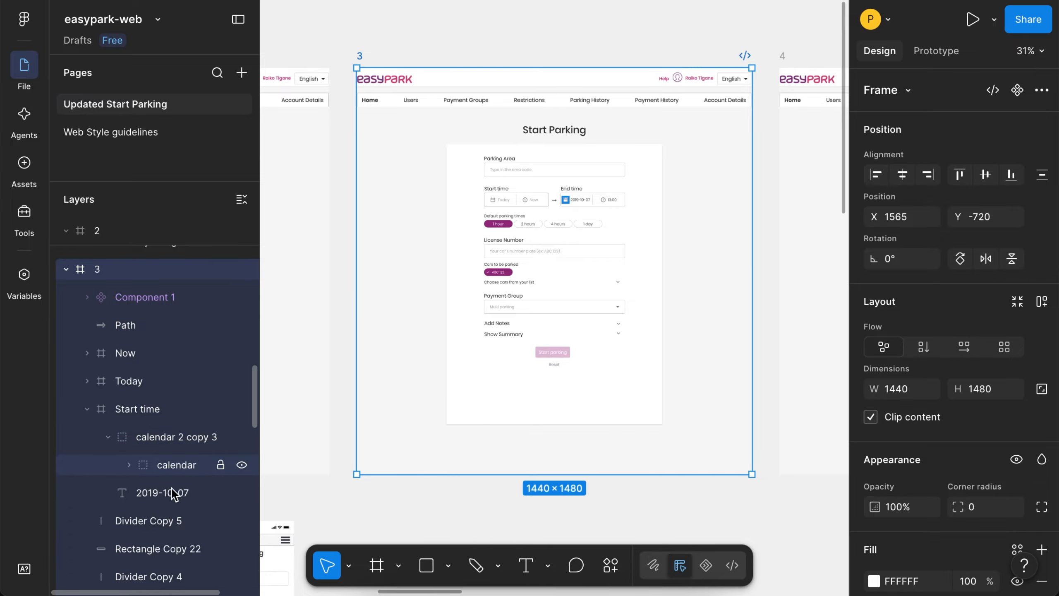
left_click(736, 360)
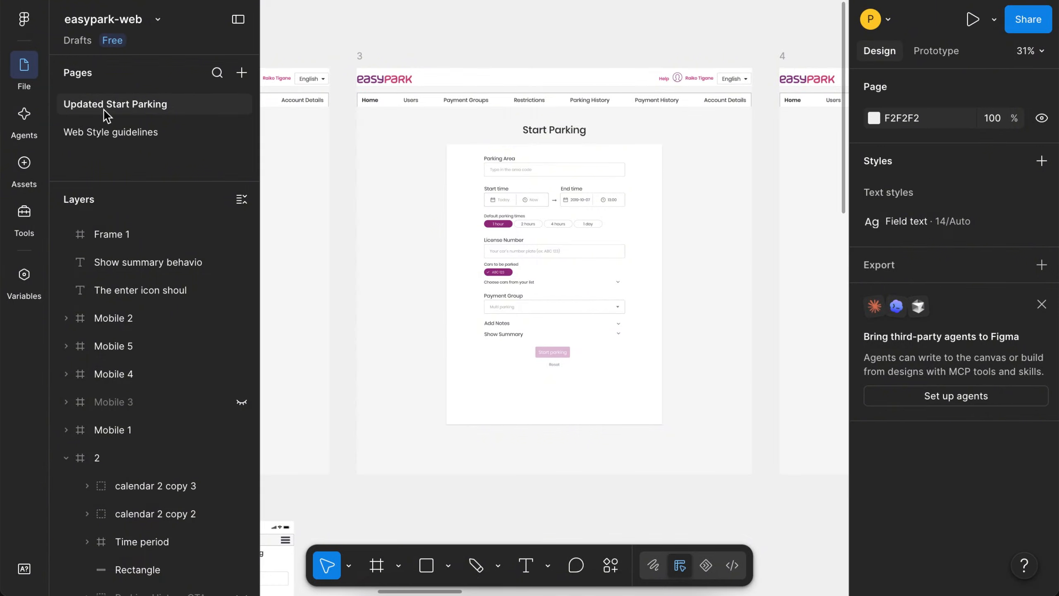
Step: Add a new page to the file and keep its default name
left_click(241, 73)
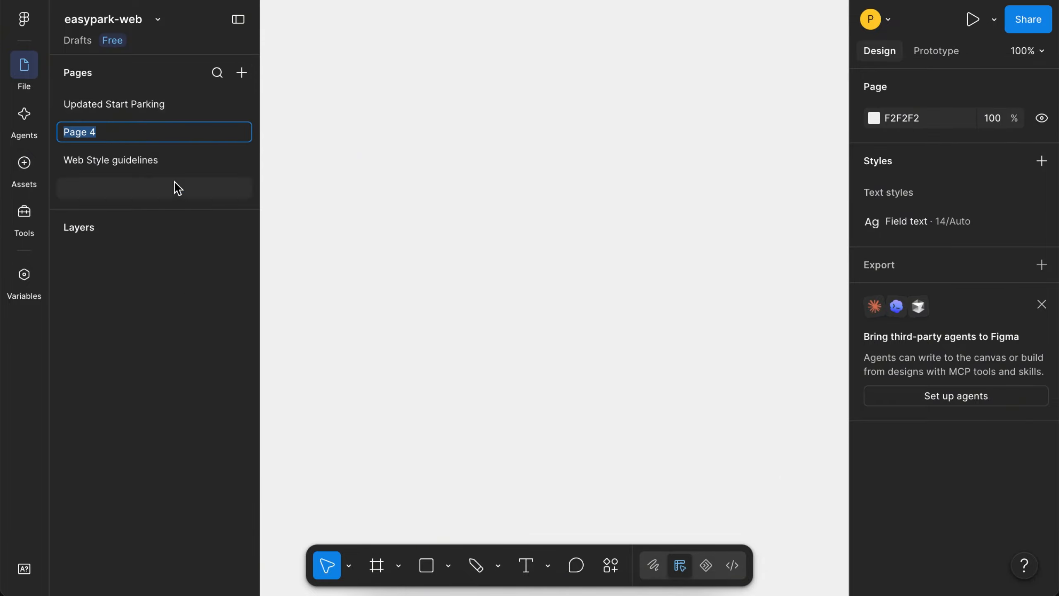
left_click(300, 179)
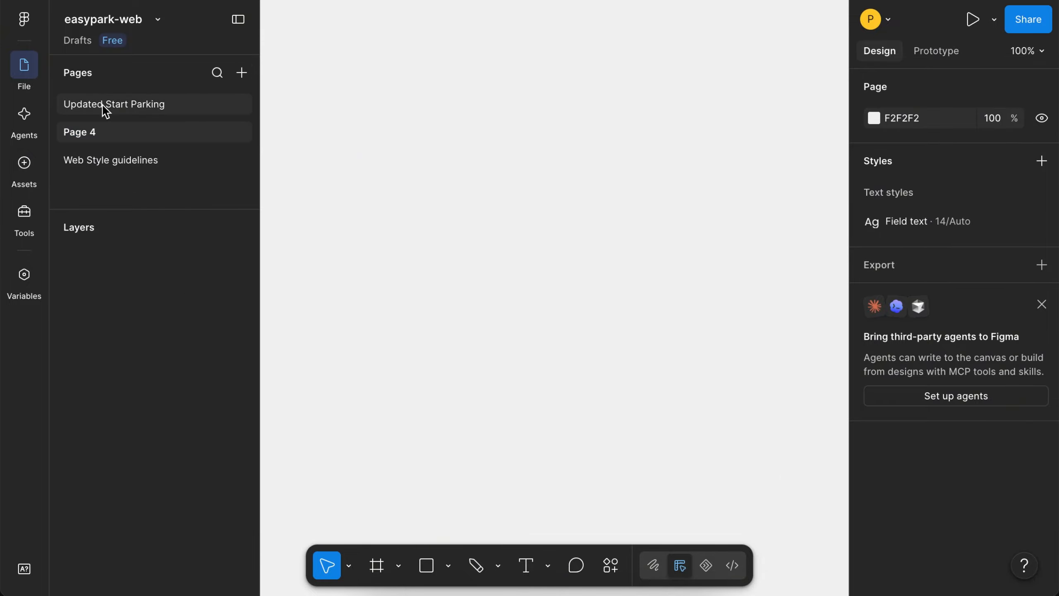
Step: Review the layers of the Web Style guidelines page and return to the Updated Start Parking page
left_click(93, 168)
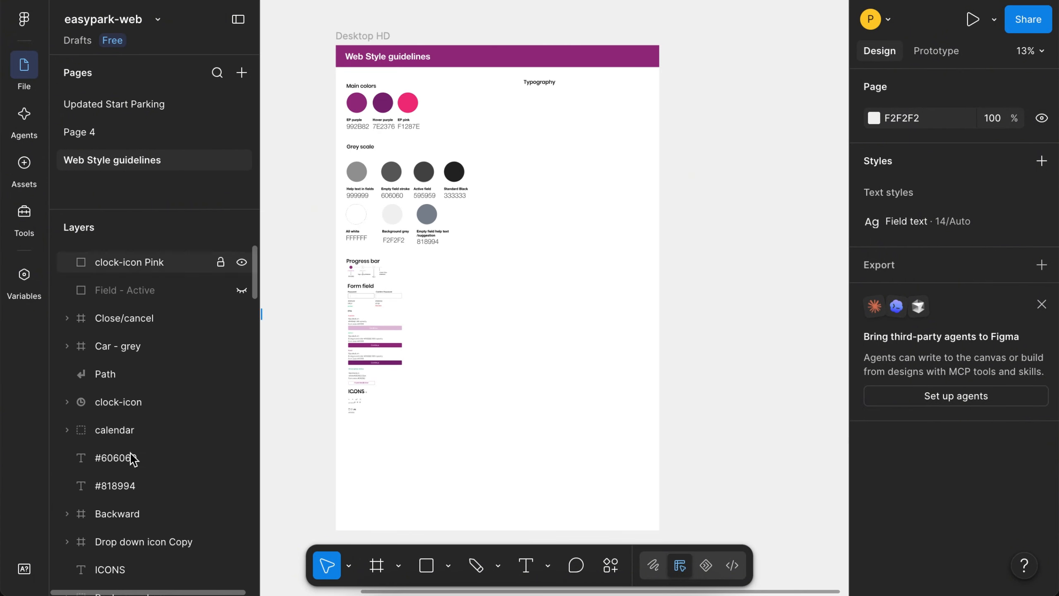
scroll(133, 458, "down", 15)
scroll(132, 458, "up", 15)
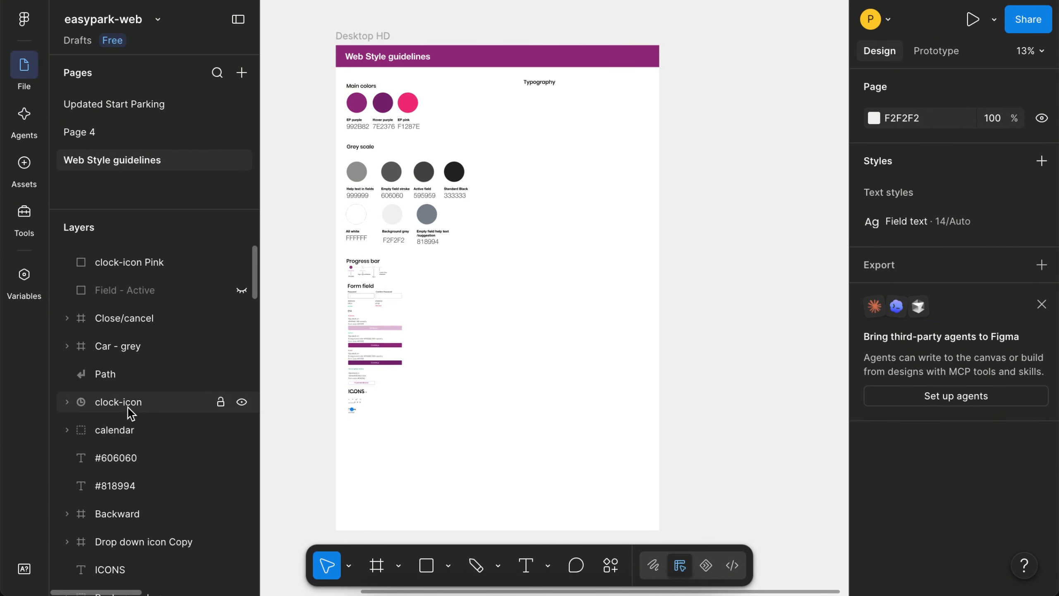
scroll(125, 406, "down", 4)
scroll(120, 408, "down", 10)
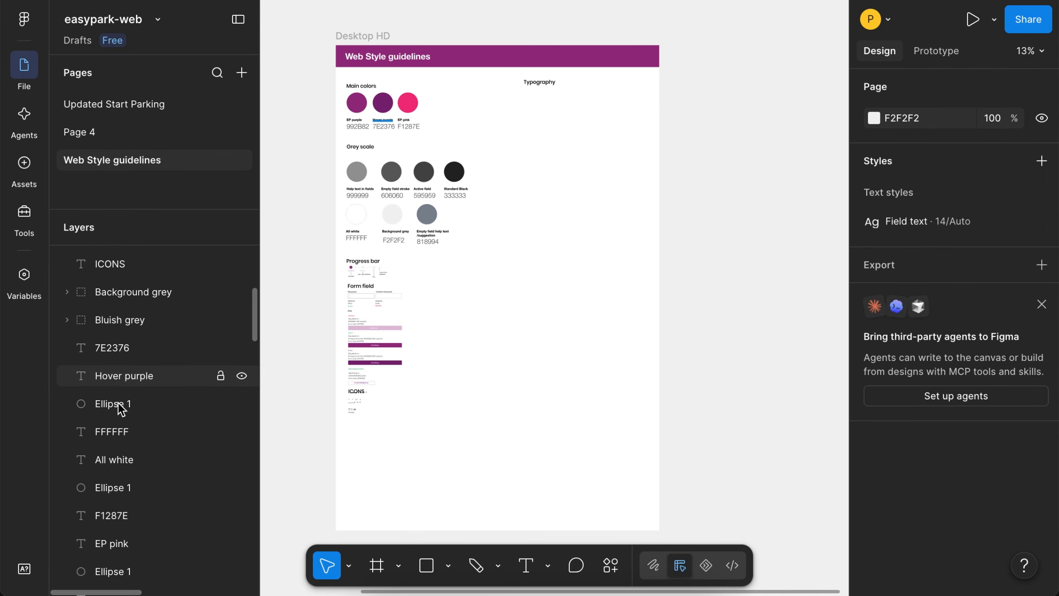
scroll(121, 409, "up", 10)
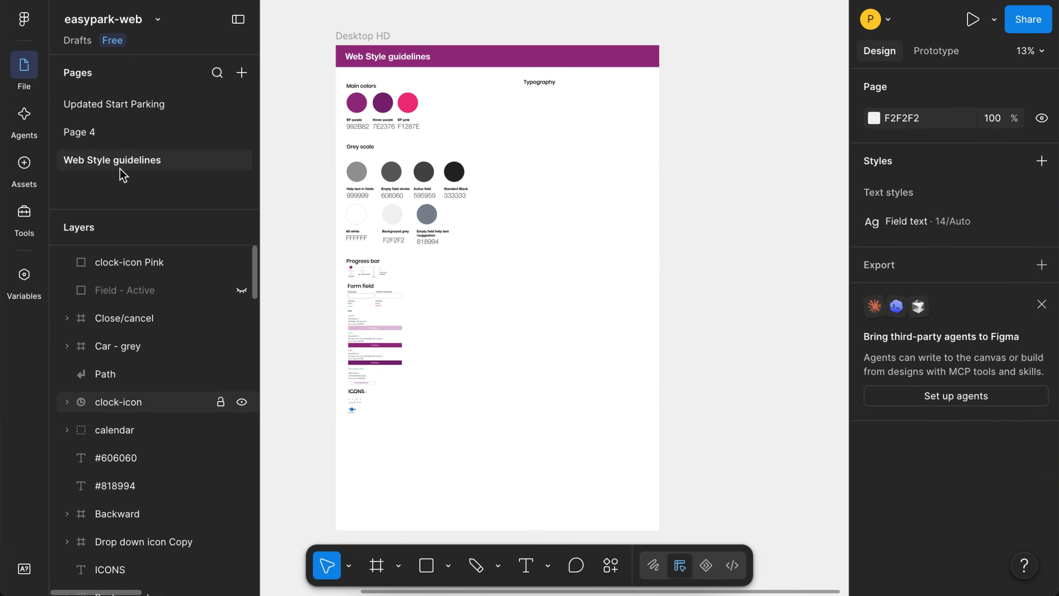
left_click(110, 105)
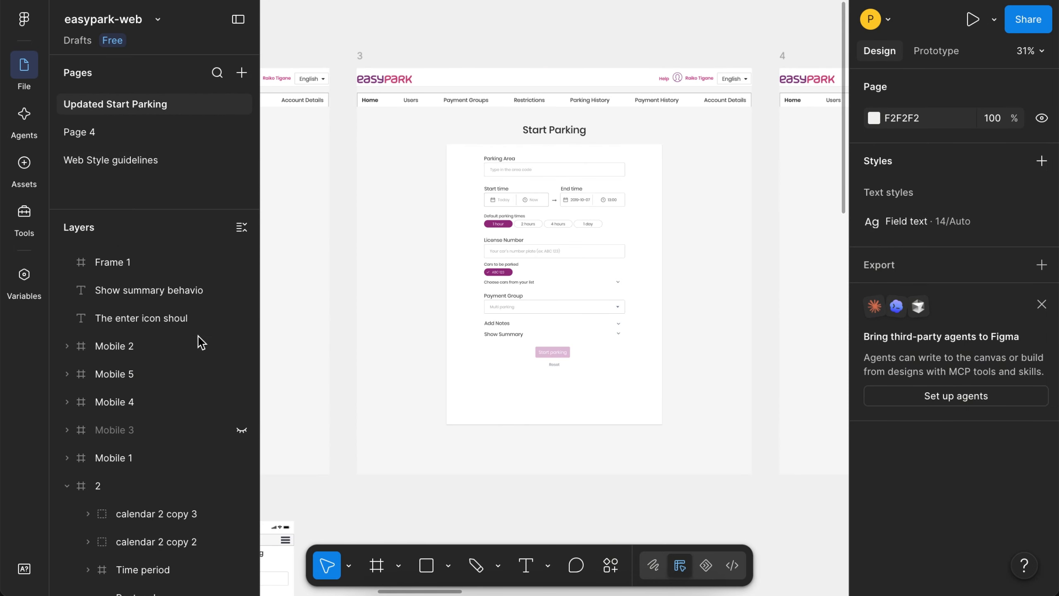
Step: Select the input rectangle inside frame 3's Parking Area field, examine its design properties, and clear the selection
scroll(391, 390, "down", 5)
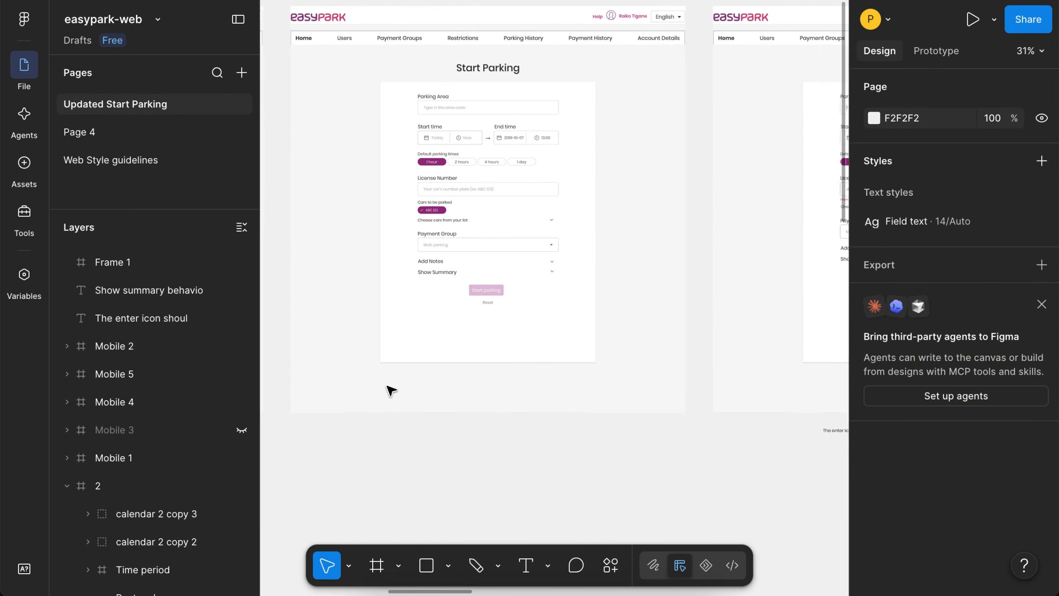
left_click(28, 169)
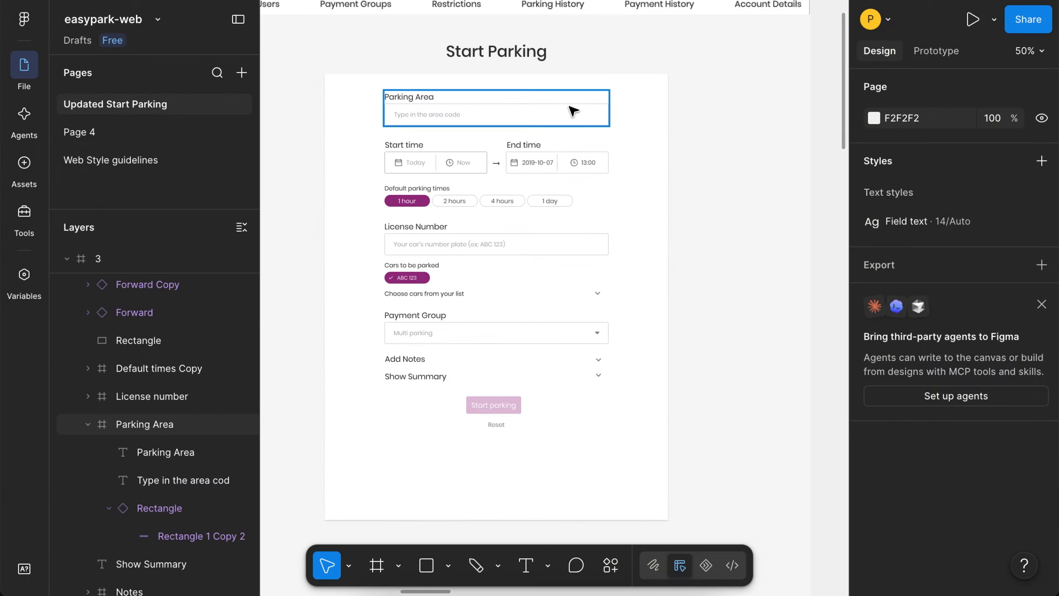
left_click(574, 110)
double_click(573, 111)
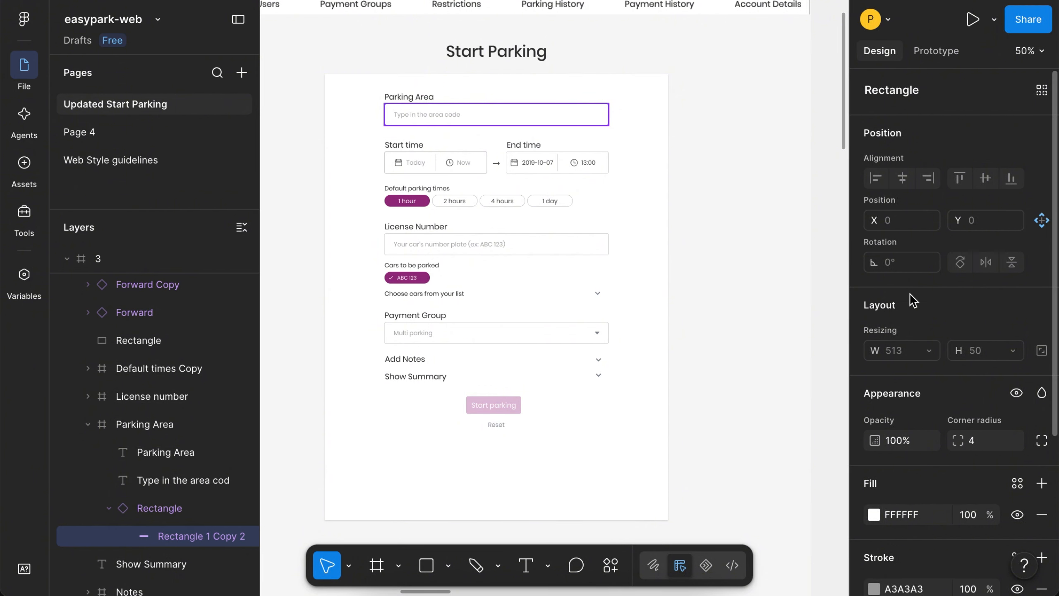
scroll(915, 334, "down", 5)
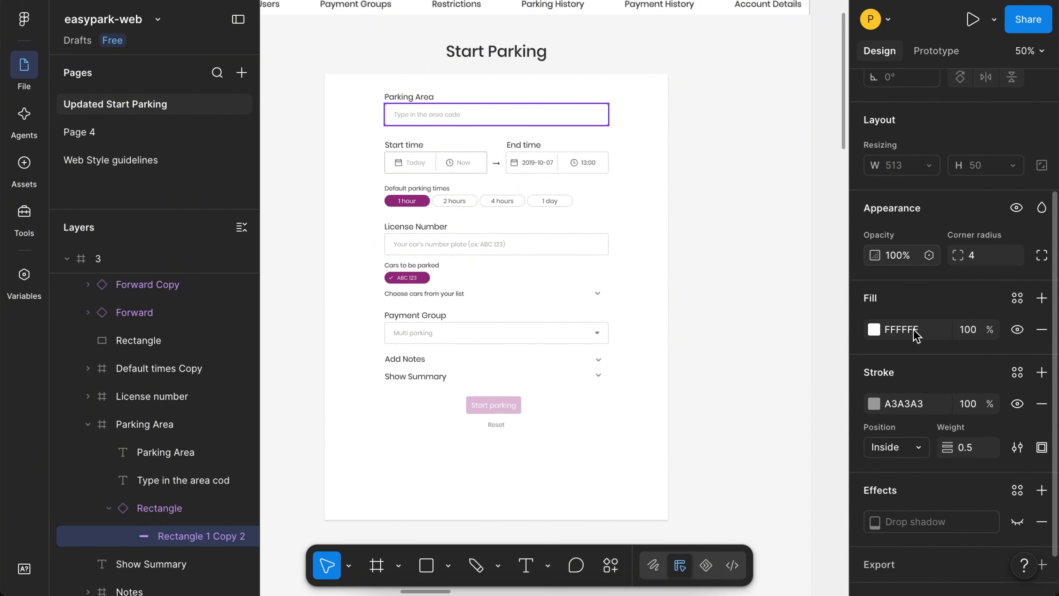
scroll(914, 334, "down", 2)
scroll(914, 333, "up", 7)
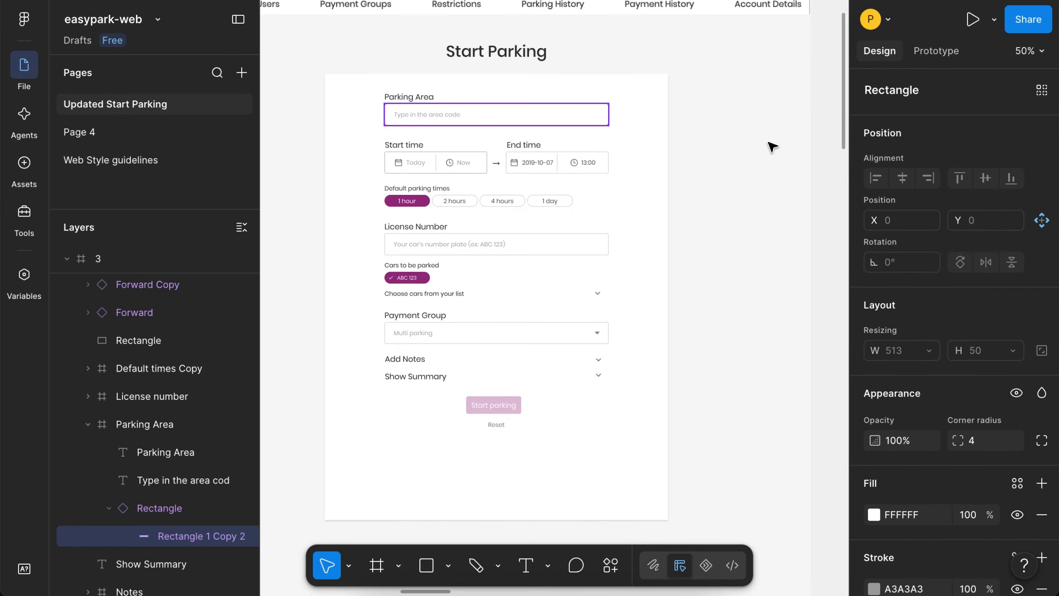
left_click(569, 102)
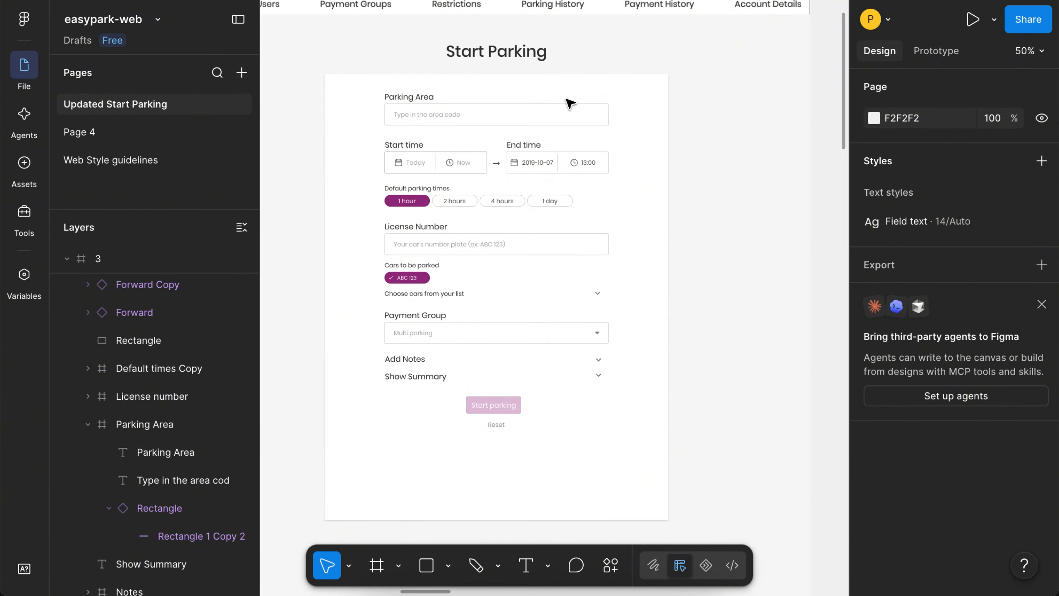
Step: Examine the design properties of frame 3's Start Parking title and its purple 1 hour button background
left_click(485, 57)
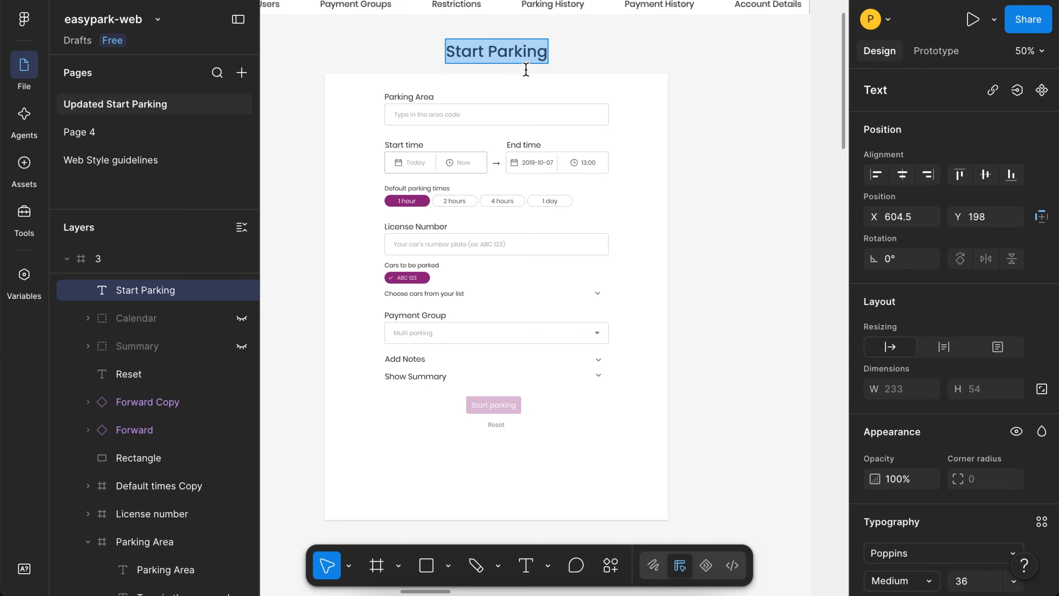
scroll(919, 325, "down", 8)
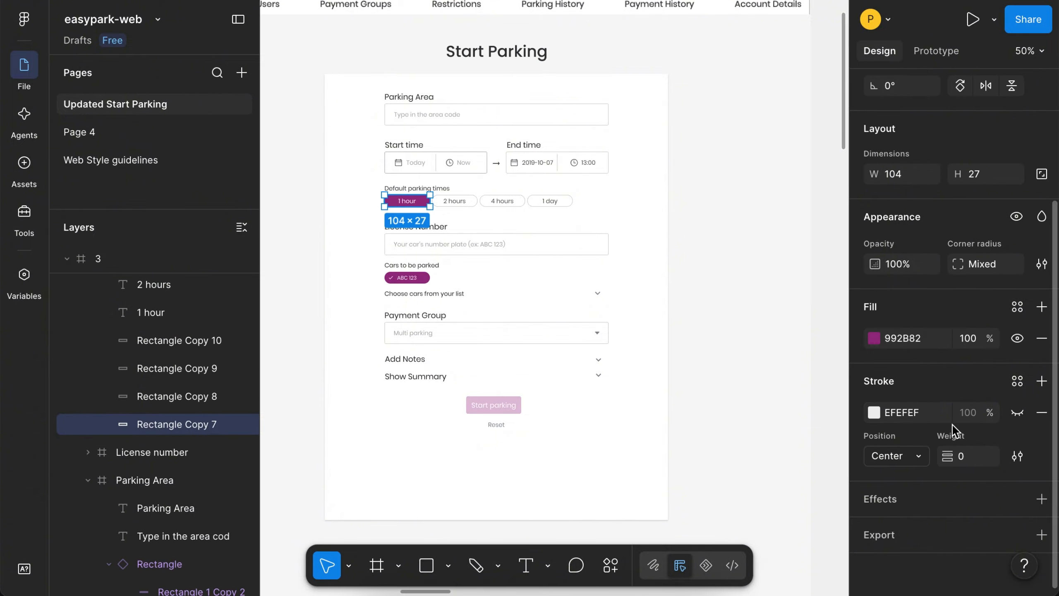
scroll(952, 430, "up", 5)
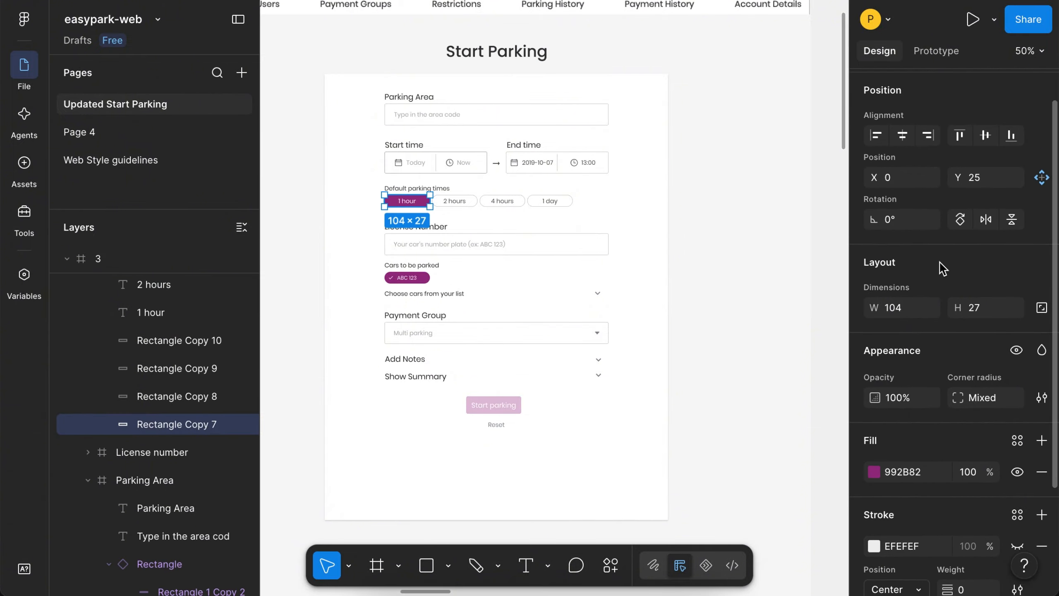
scroll(943, 268, "down", 4)
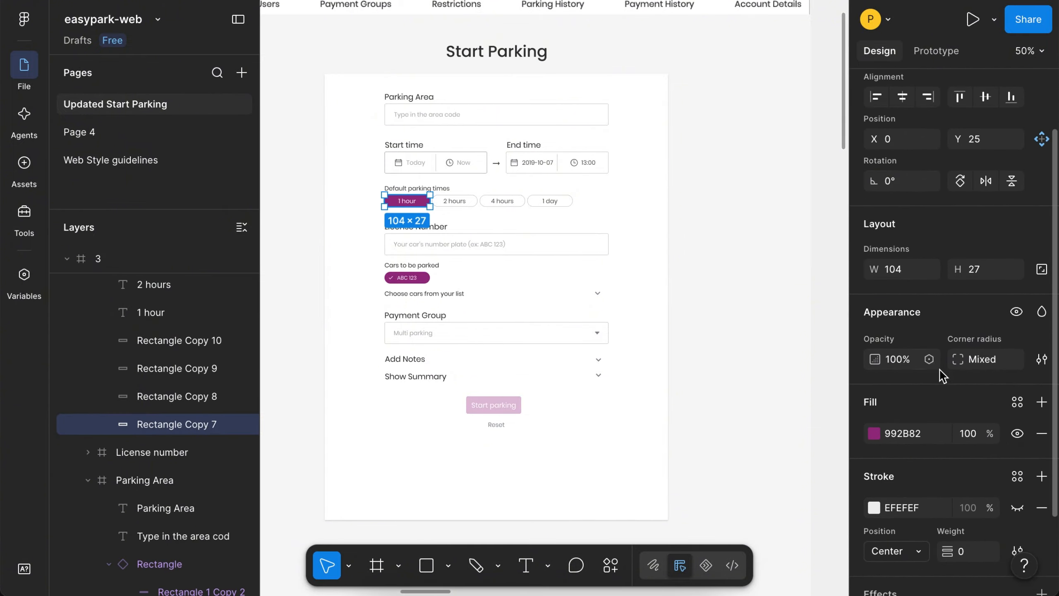
scroll(943, 394, "down", 1)
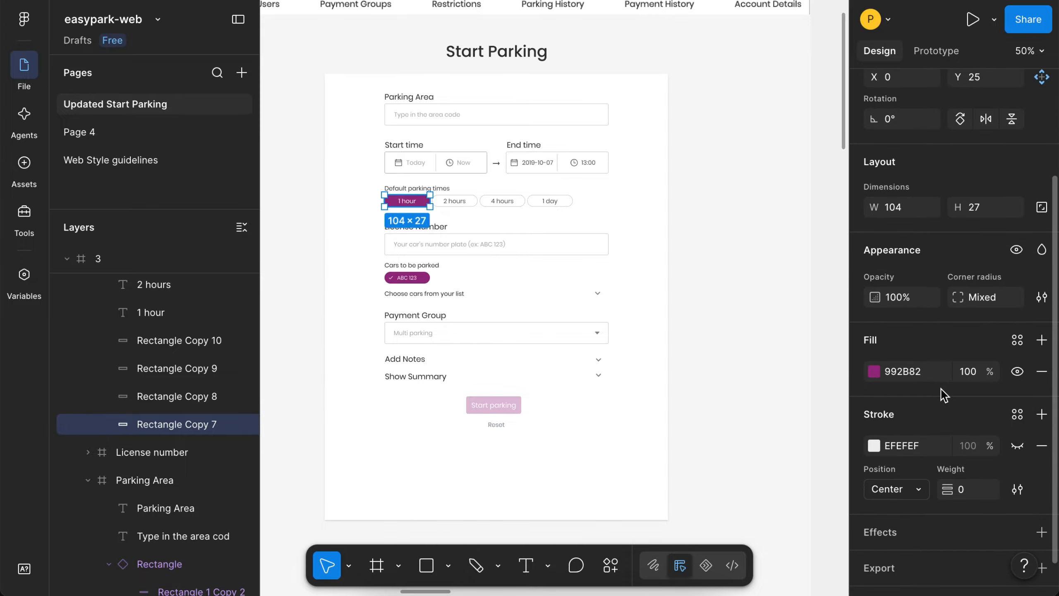
left_click(973, 371)
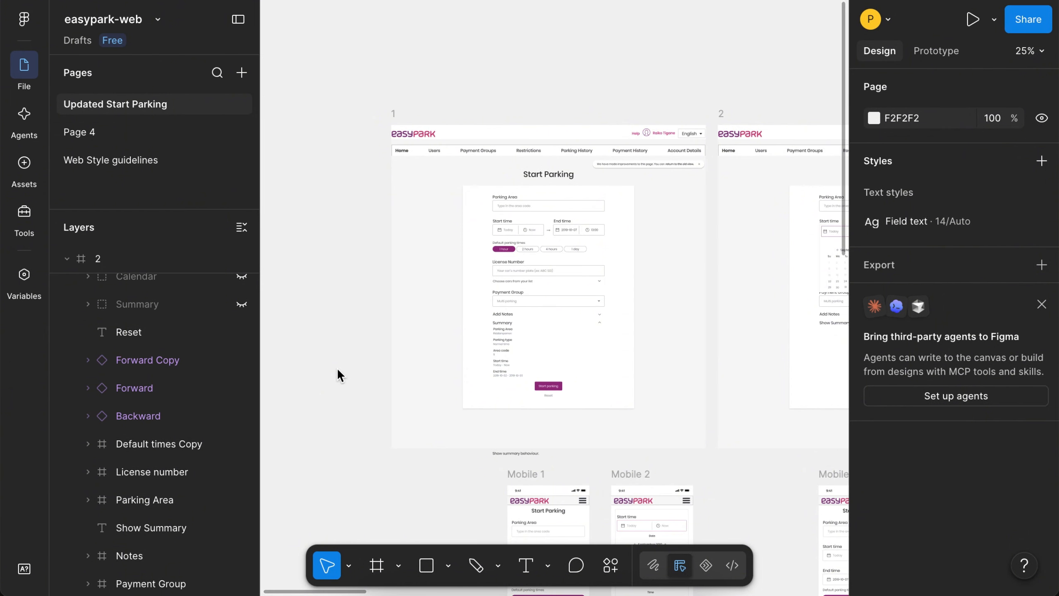
Step: Zoom the canvas to 100%, return to 25%, and look across the numbered Start Parking frames
key("shift+0")
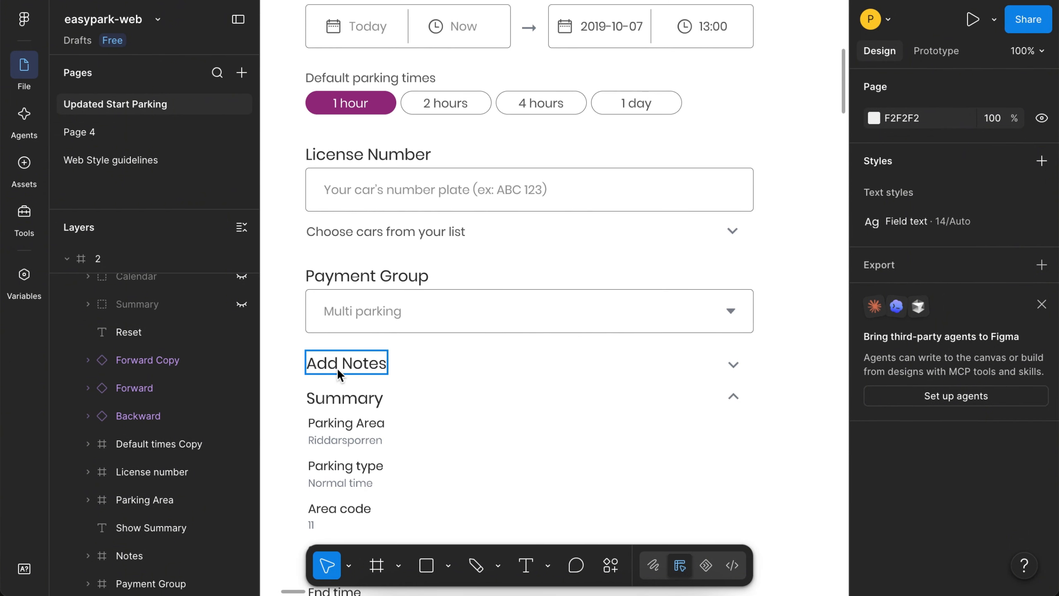
key("ctrl+minus")
key("ctrl+minus")
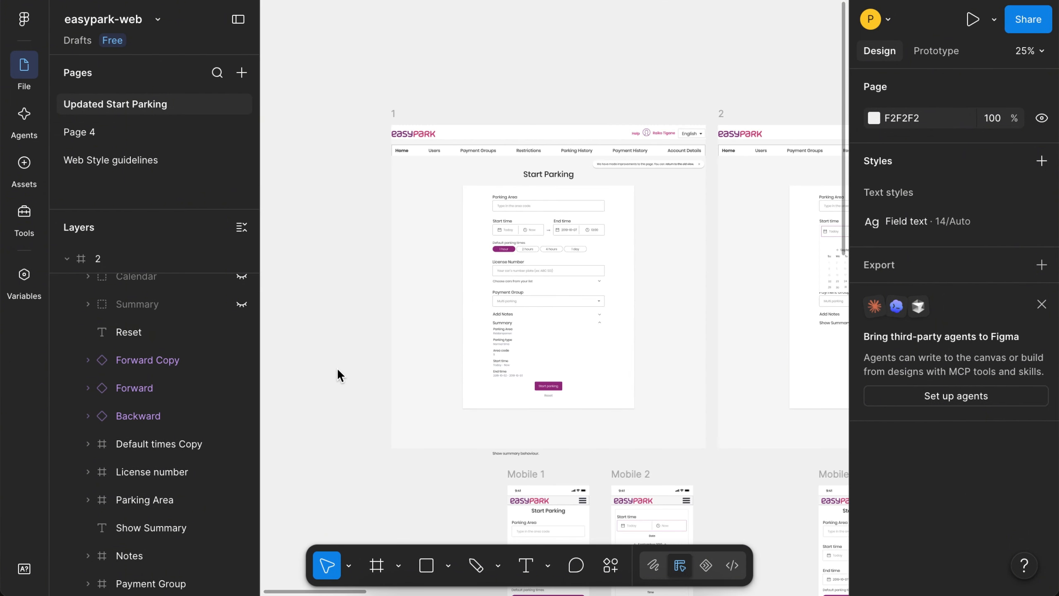
scroll(629, 101, "right", 15)
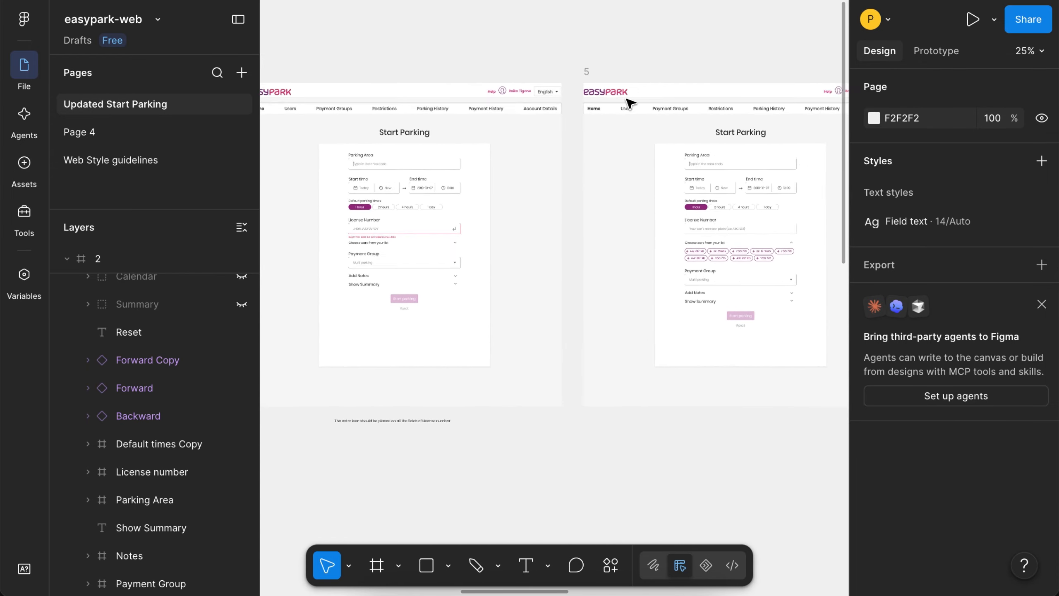
scroll(629, 102, "left", 12)
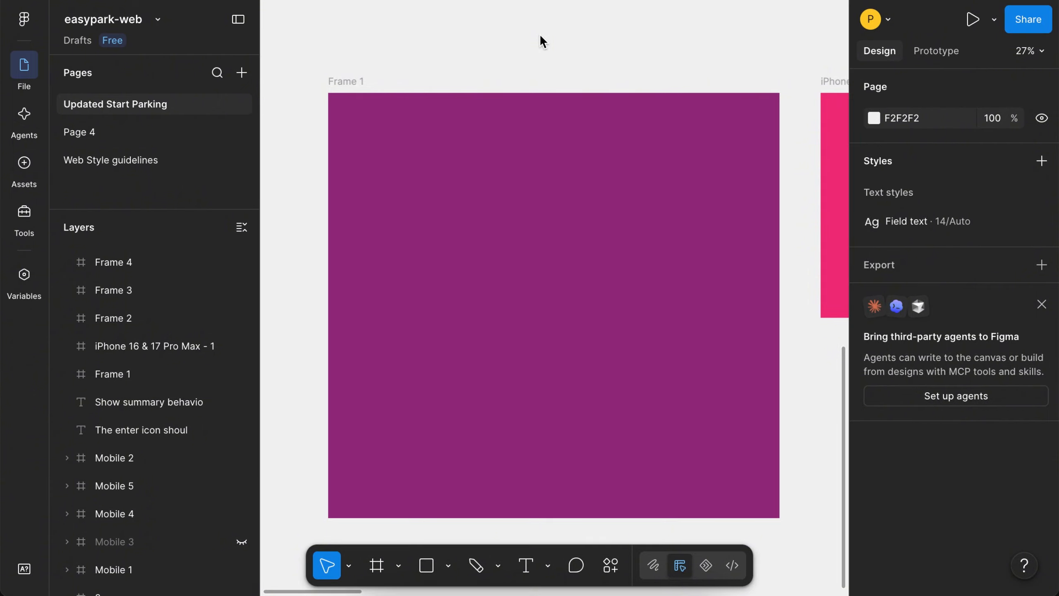
Step: Look over the row of coloured frames from Frame 1 through the iPhone frame to Frame 4
scroll(540, 36, "right", 10)
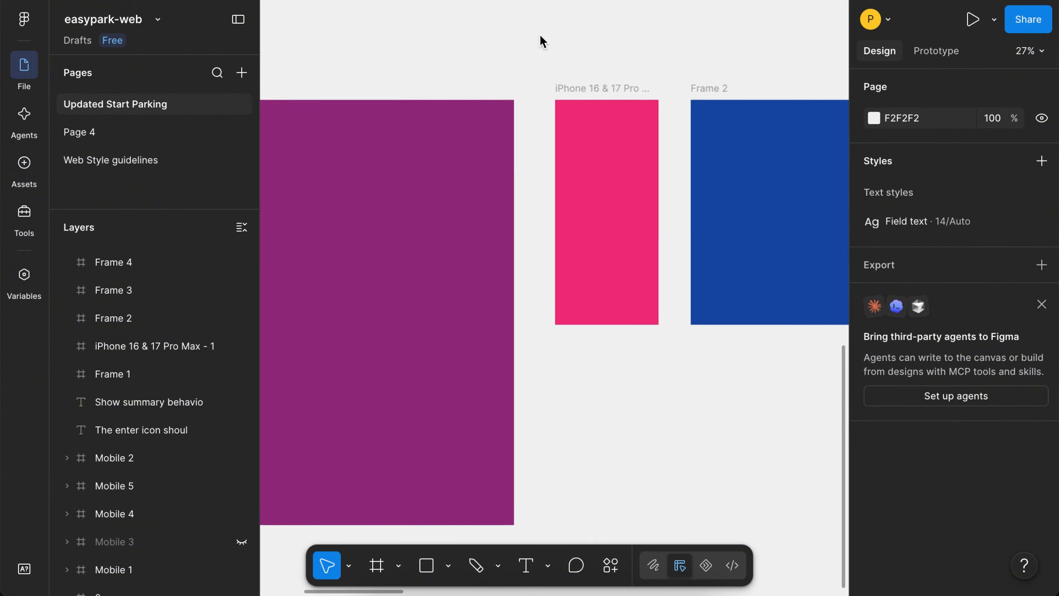
scroll(540, 37, "right", 15)
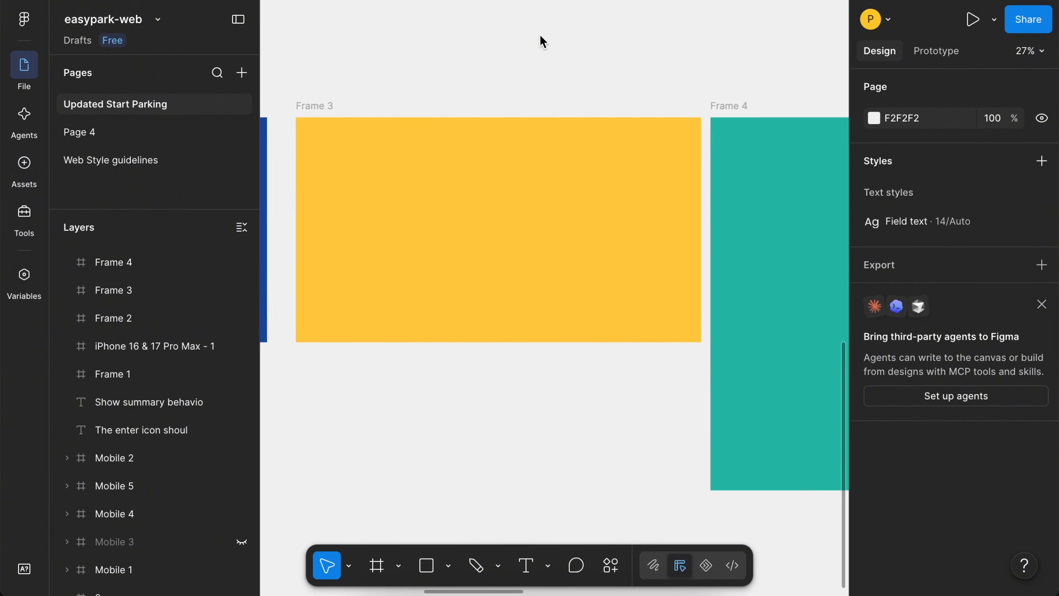
scroll(540, 33, "right", 5)
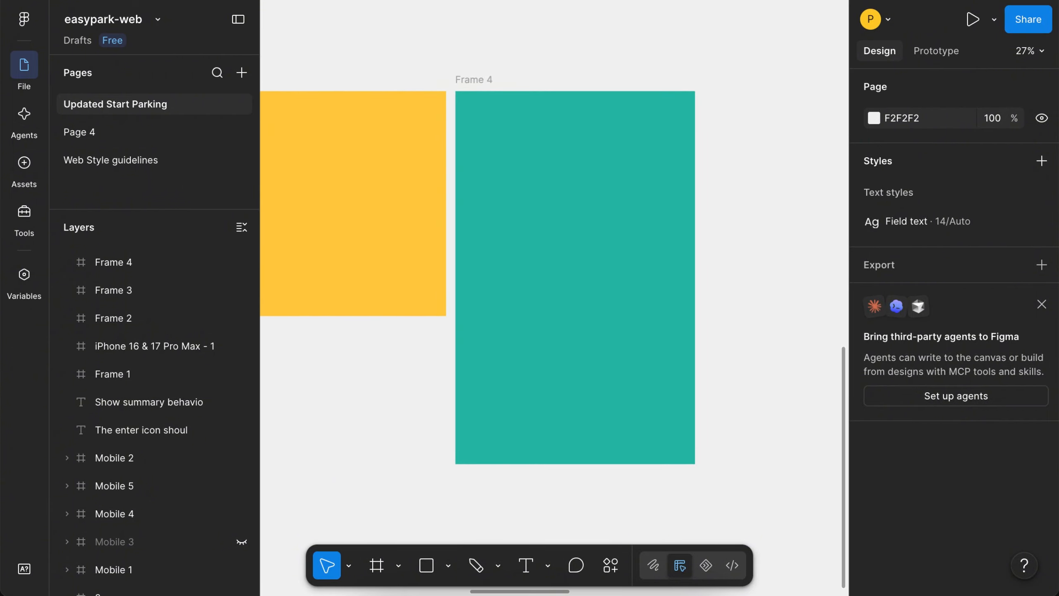